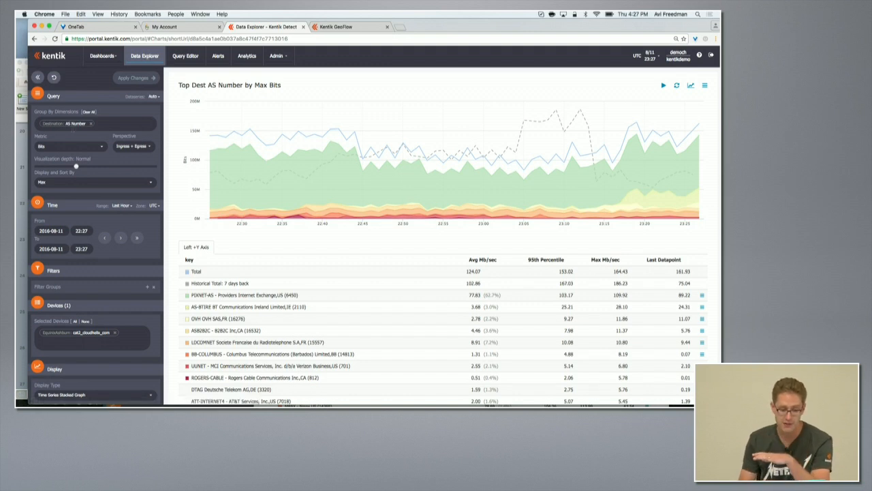
Step: Change the query's group-by dimension to Full: Total and apply the changes
{"action": "left_click", "coordinate": [89, 124]}
{"action": "left_click", "coordinate": [96, 124]}
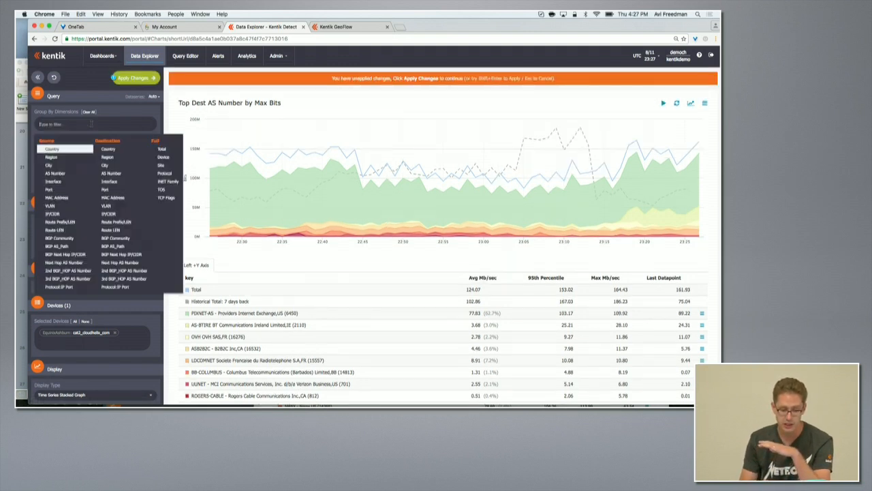
{"action": "left_click", "coordinate": [162, 150]}
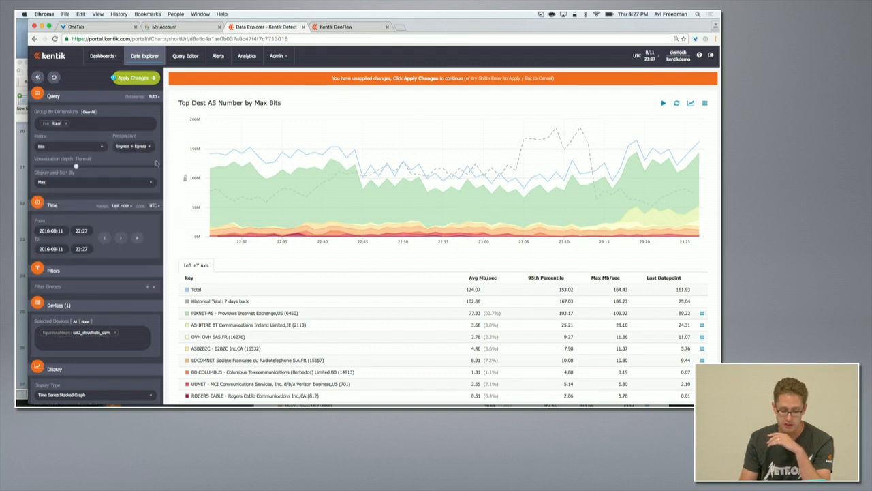
{"action": "left_click", "coordinate": [136, 78]}
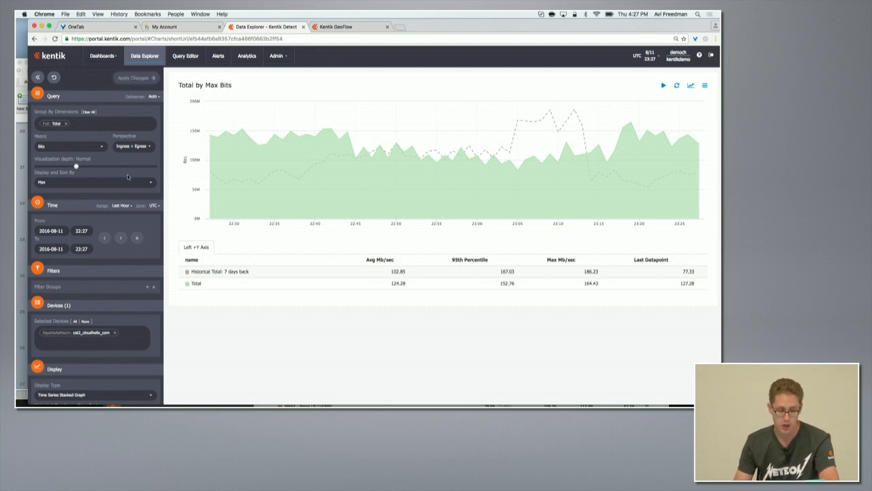
Step: Change the group-by dimension to Destination Port and apply the changes
{"action": "left_click", "coordinate": [64, 123]}
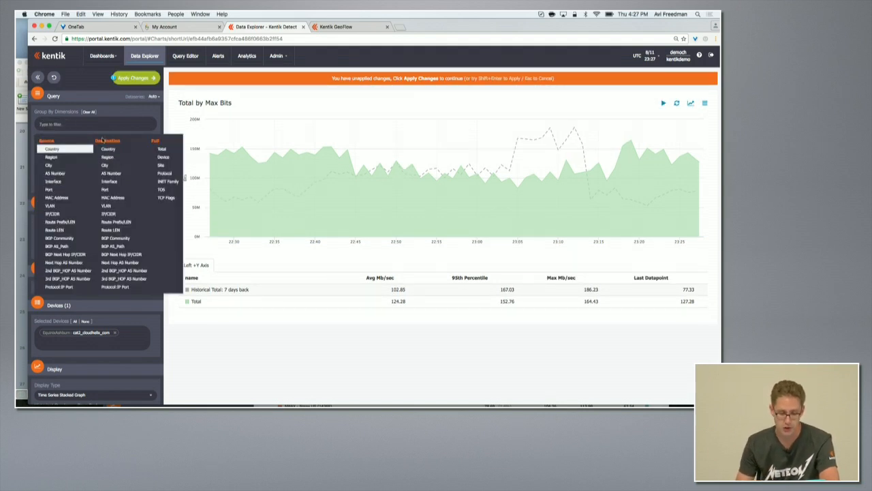
{"action": "left_click", "coordinate": [111, 189]}
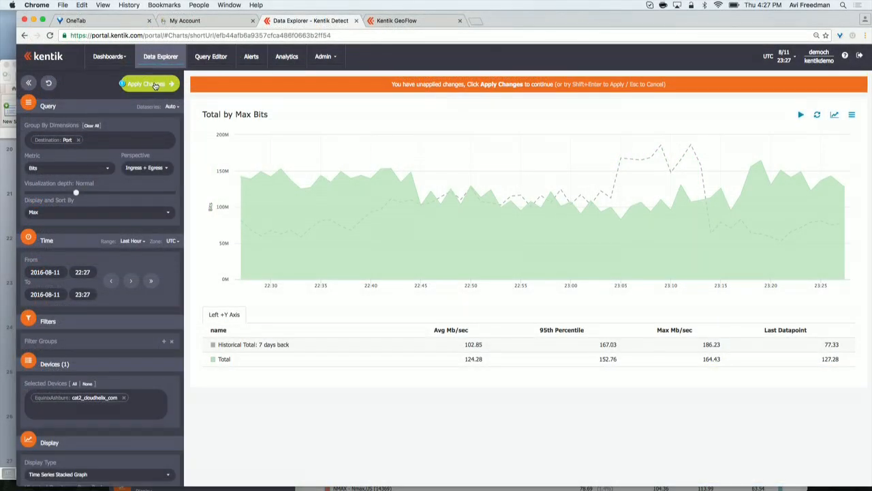
{"action": "left_click", "coordinate": [139, 78]}
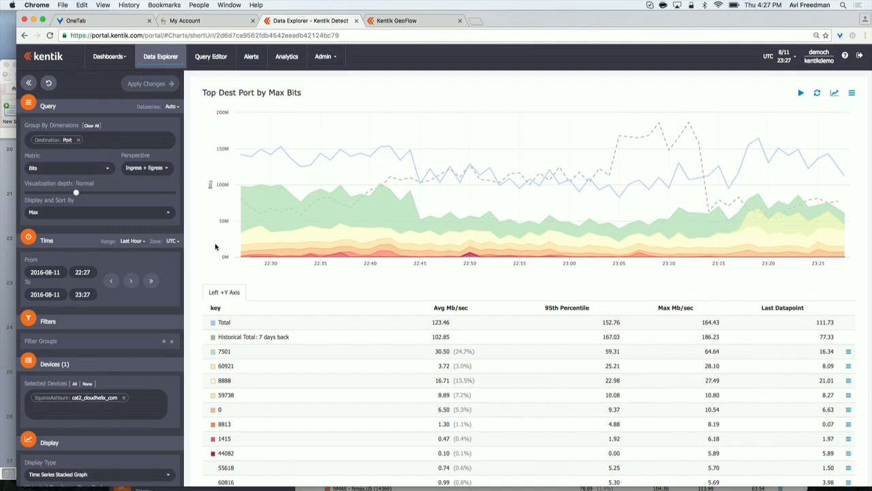
Step: Set the historical overlay to 1 day back and apply the changes
{"action": "mouse_move", "coordinate": [304, 167]}
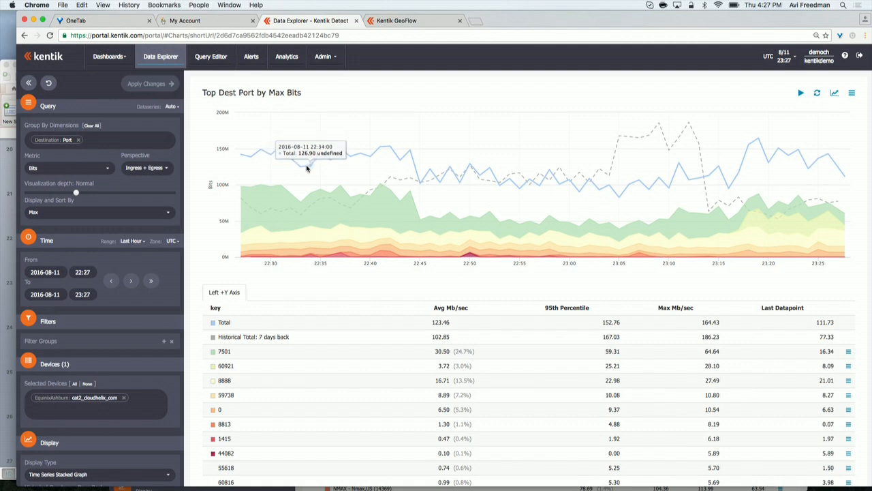
{"action": "scroll", "coordinate": [310, 174], "scroll_direction": "down", "scroll_amount": 1}
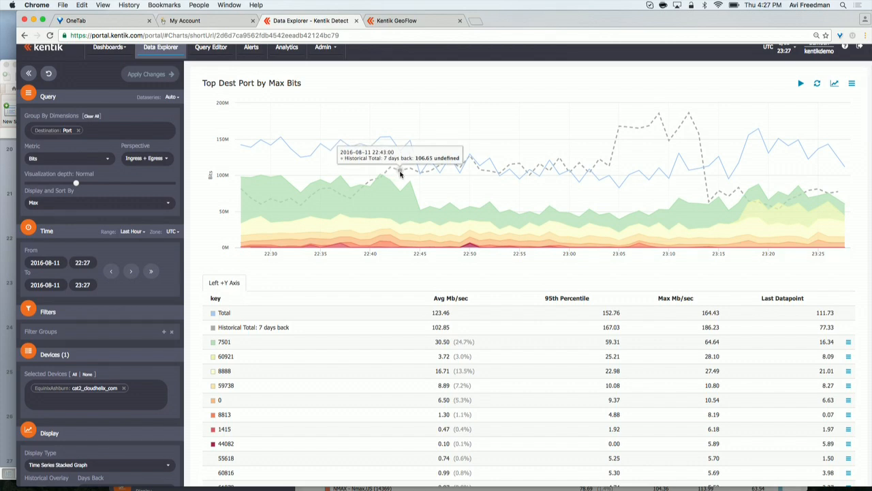
{"action": "scroll", "coordinate": [185, 240], "scroll_direction": "down", "scroll_amount": 5}
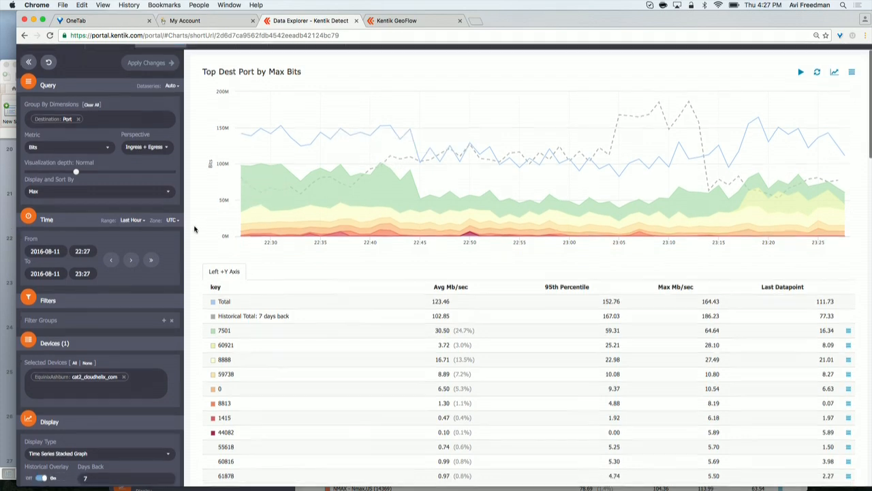
{"action": "left_click", "coordinate": [102, 416]}
{"action": "key", "text": "BackSpace"}
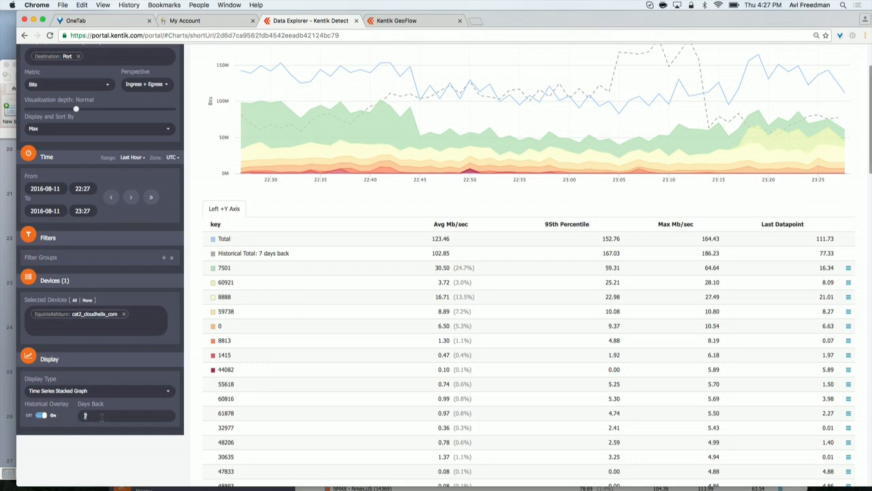
{"action": "type", "text": "1"}
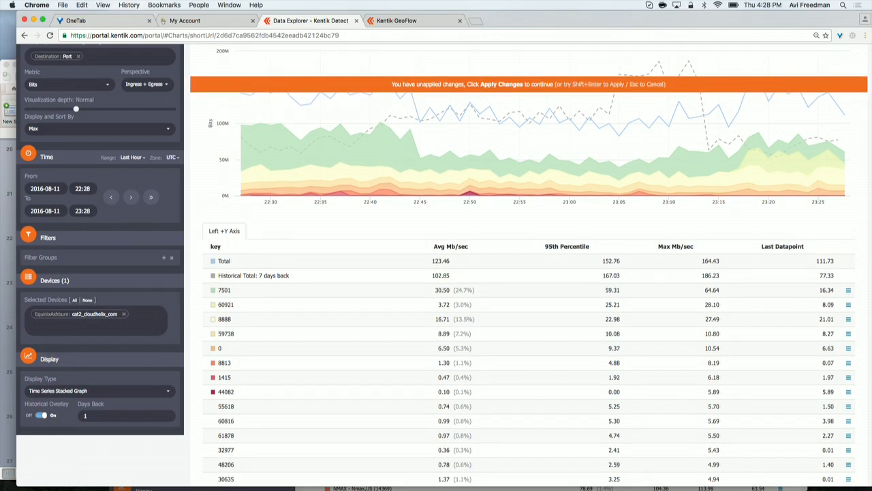
{"action": "scroll", "coordinate": [198, 318], "scroll_direction": "up", "scroll_amount": 5}
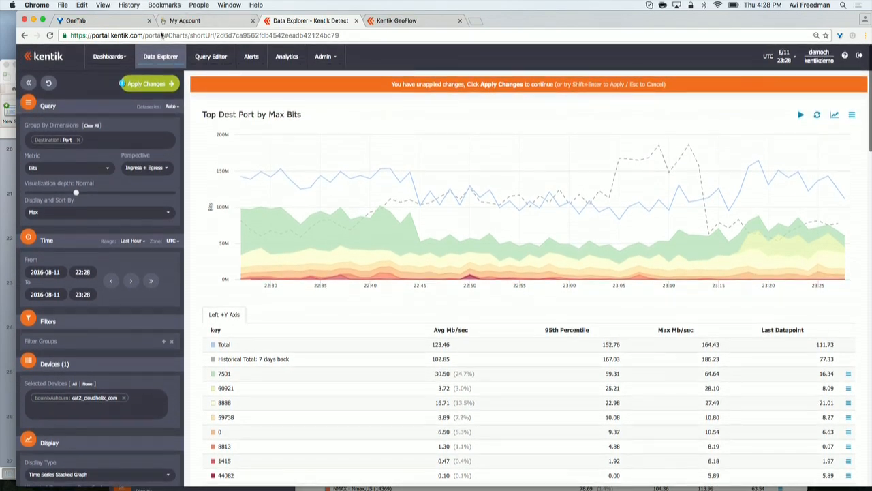
{"action": "left_click", "coordinate": [159, 87]}
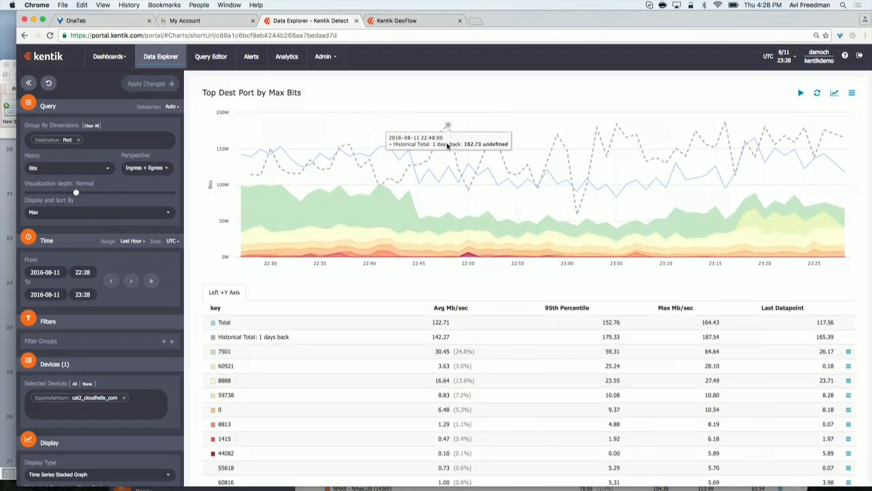
Step: Drill into destination port 8888 from its table row, showing it by Source, and apply the changes
{"action": "key", "text": "super+0"}
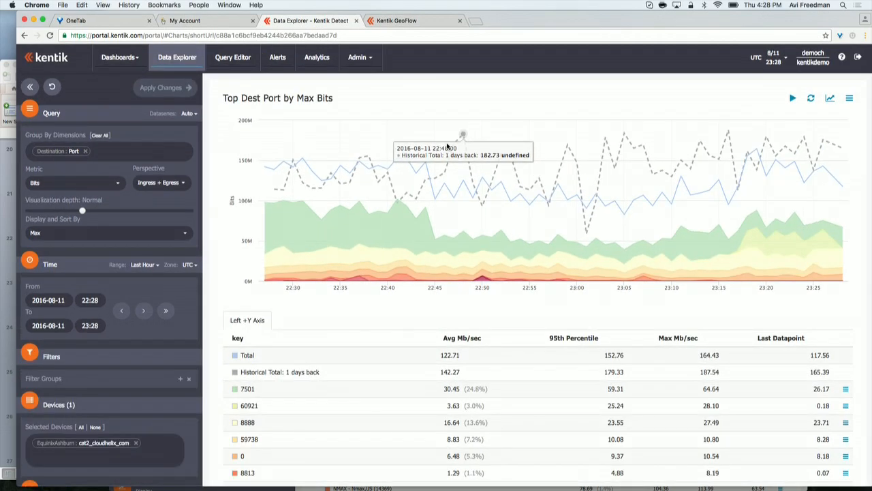
{"action": "key", "text": "super+equal"}
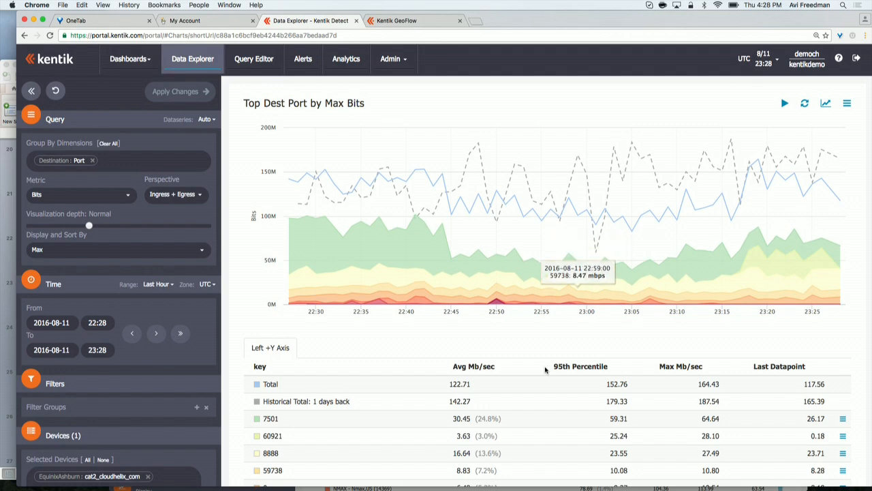
{"action": "scroll", "coordinate": [545, 368], "scroll_direction": "down", "scroll_amount": 3}
{"action": "scroll", "coordinate": [545, 370], "scroll_direction": "down", "scroll_amount": 3}
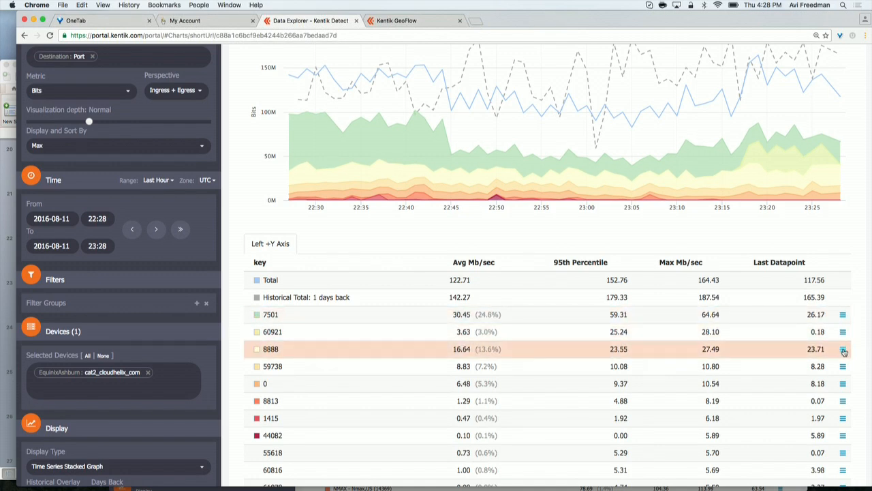
{"action": "left_click", "coordinate": [843, 349]}
{"action": "left_click", "coordinate": [783, 403]}
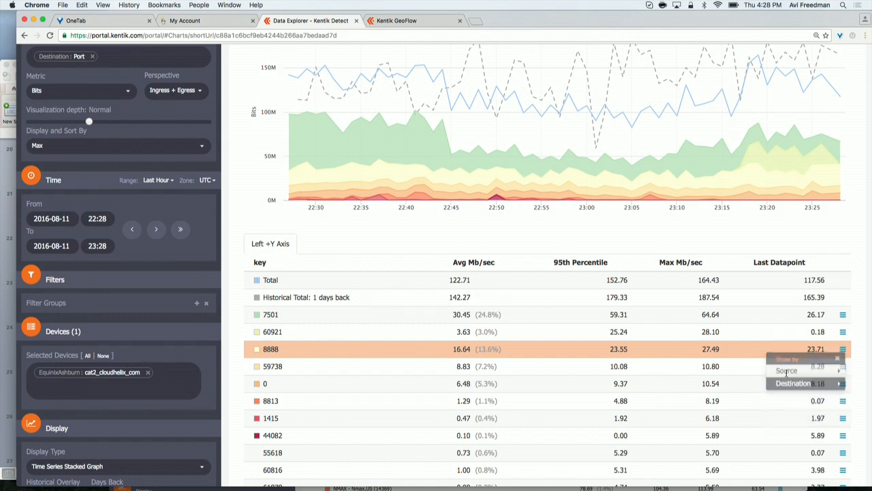
{"action": "left_click", "coordinate": [786, 372]}
{"action": "left_click", "coordinate": [766, 224]}
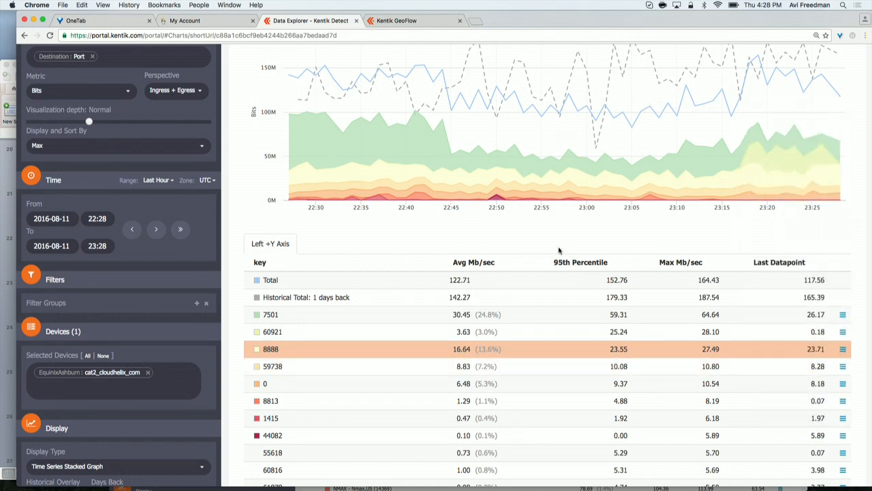
{"action": "scroll", "coordinate": [195, 179], "scroll_direction": "up", "scroll_amount": 3}
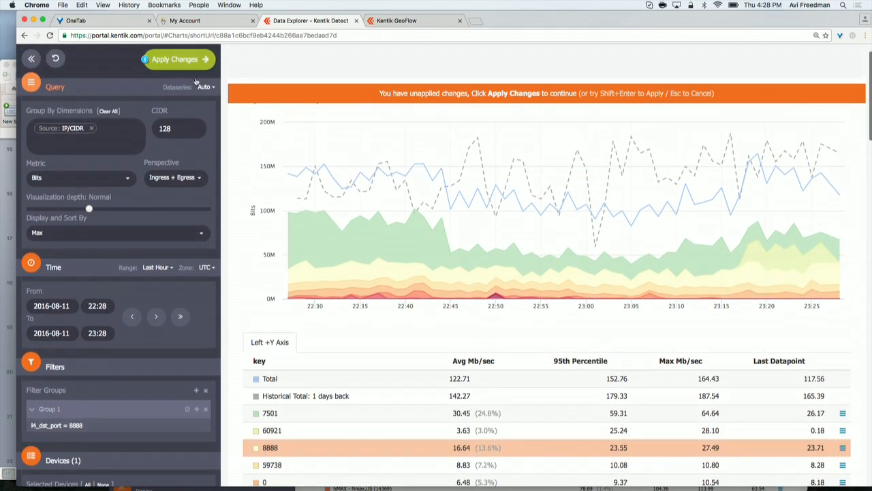
{"action": "left_click", "coordinate": [178, 60]}
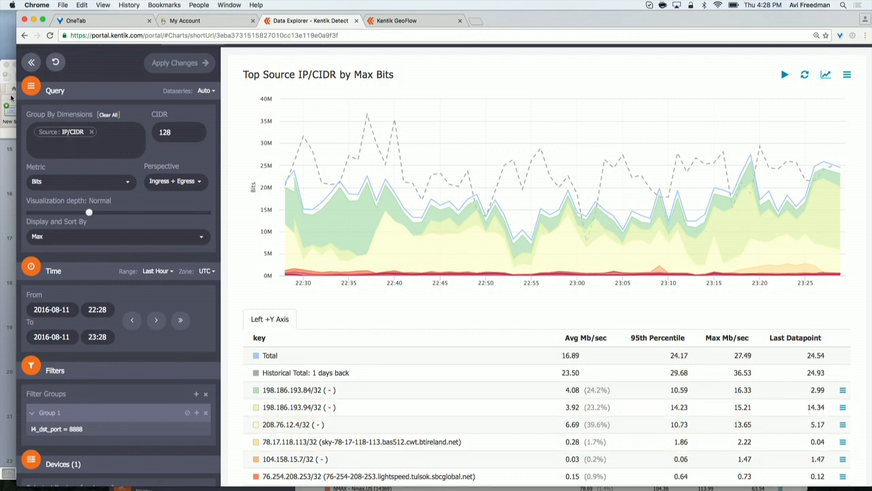
Step: Replace the Source IP/CIDR grouping with Destination IP/CIDR and apply the changes
{"action": "left_click", "coordinate": [91, 131]}
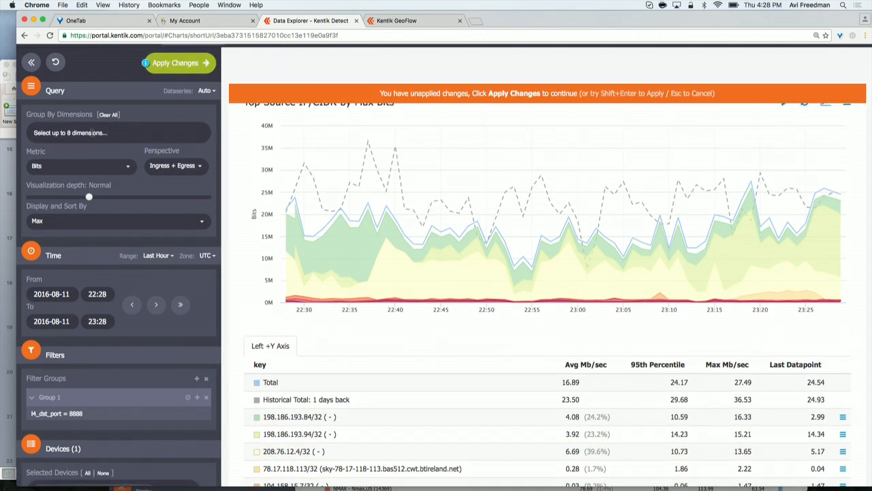
{"action": "left_click", "coordinate": [91, 133]}
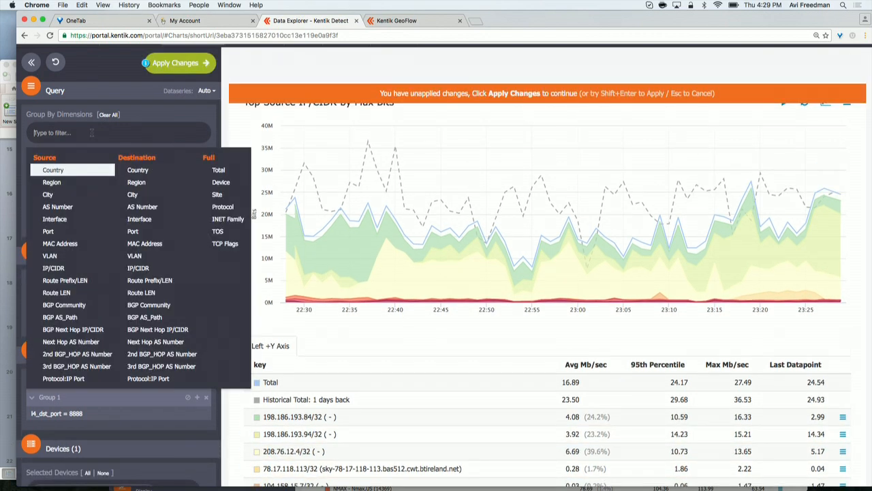
{"action": "left_click", "coordinate": [171, 269]}
{"action": "left_click", "coordinate": [194, 66]}
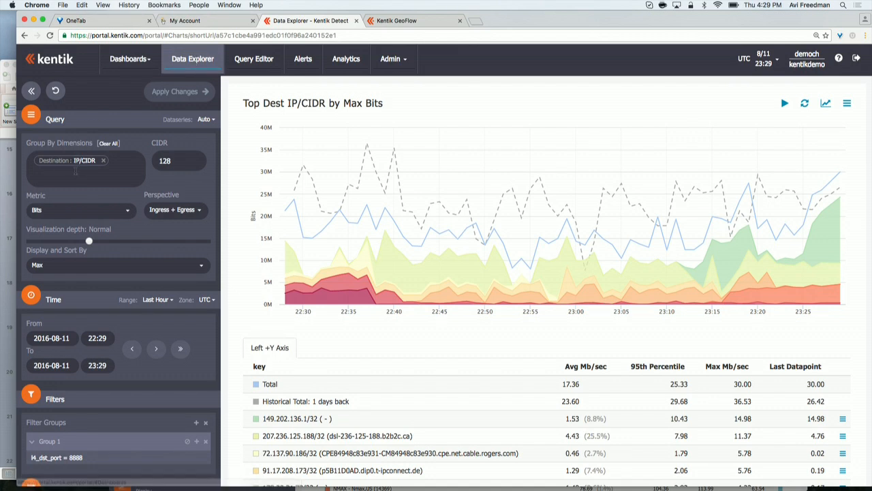
Step: Add Source IP/CIDR as the first group-by dimension ahead of Destination IP/CIDR and apply the changes
{"action": "left_click", "coordinate": [75, 177]}
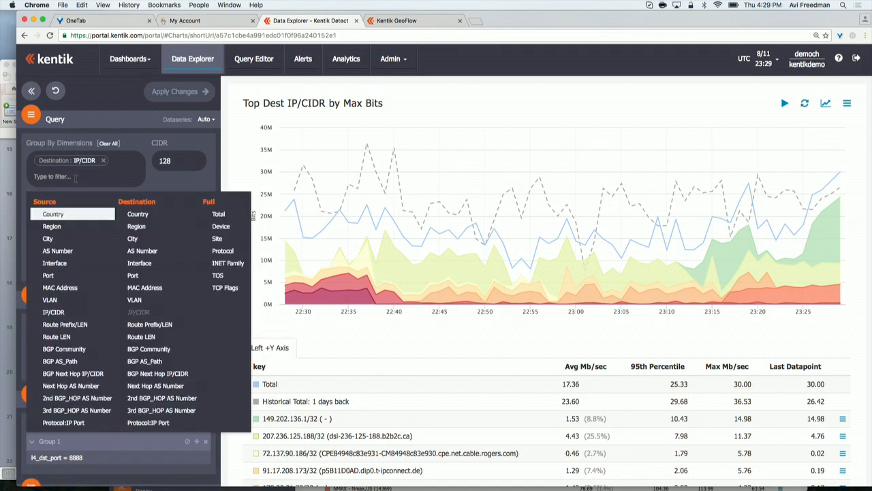
{"action": "left_click", "coordinate": [53, 312]}
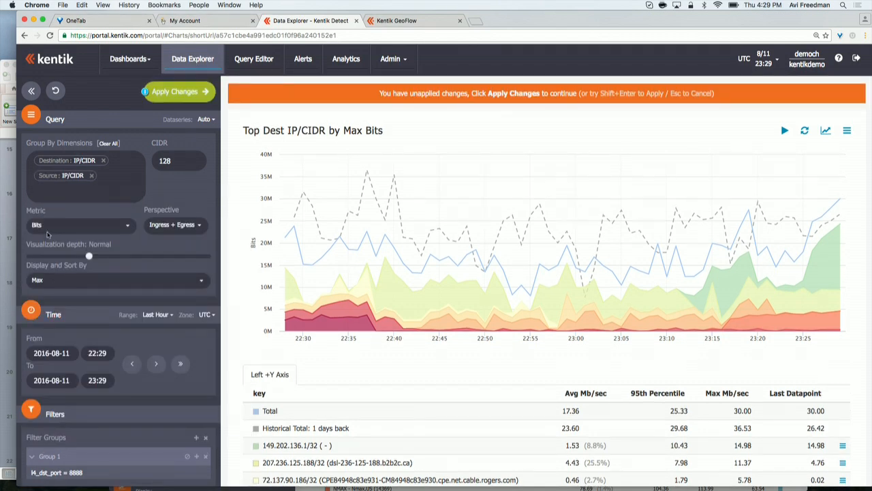
{"action": "left_click_drag", "start_coordinate": [51, 175], "coordinate": [49, 153]}
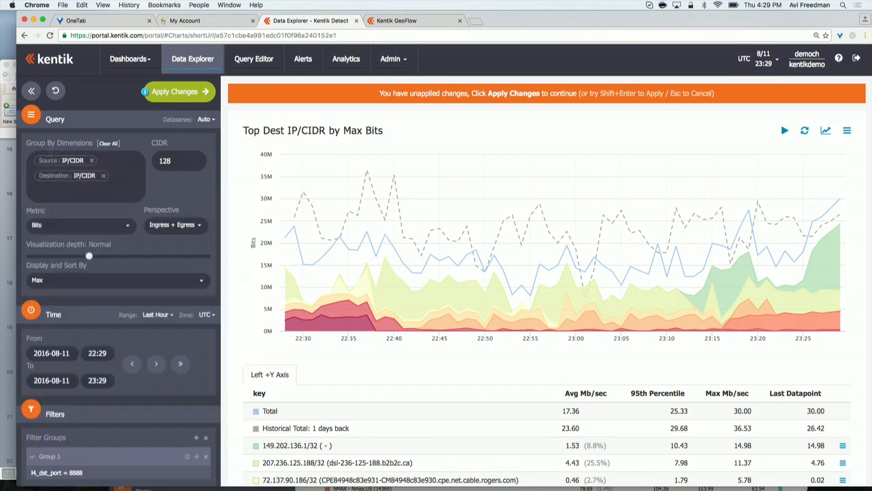
{"action": "left_click", "coordinate": [179, 89]}
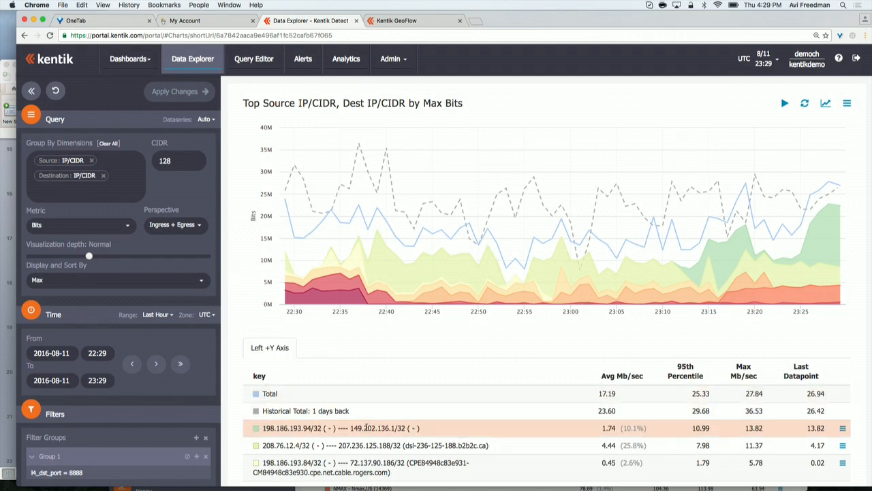
Step: Switch the display type to Sankey Flow Diagram (Beta) and apply the changes
{"action": "scroll", "coordinate": [504, 411], "scroll_direction": "down", "scroll_amount": 1}
{"action": "scroll", "coordinate": [504, 411], "scroll_direction": "up", "scroll_amount": 1}
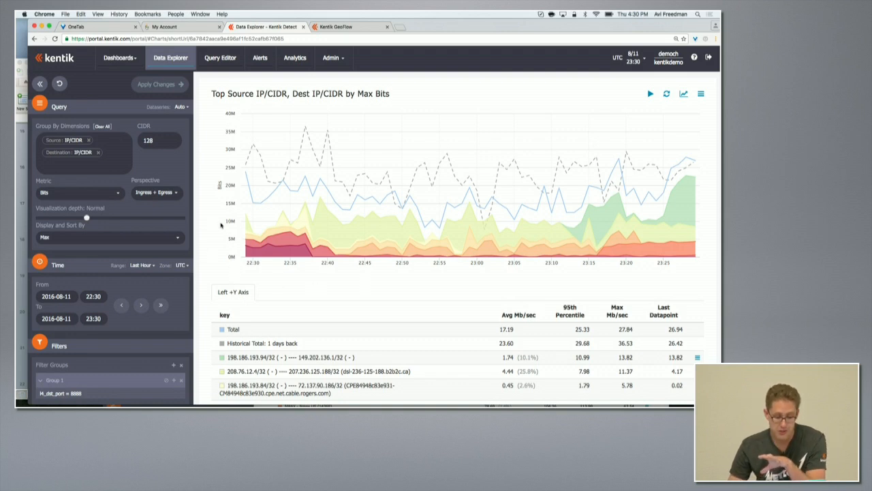
{"action": "mouse_move", "coordinate": [282, 258]}
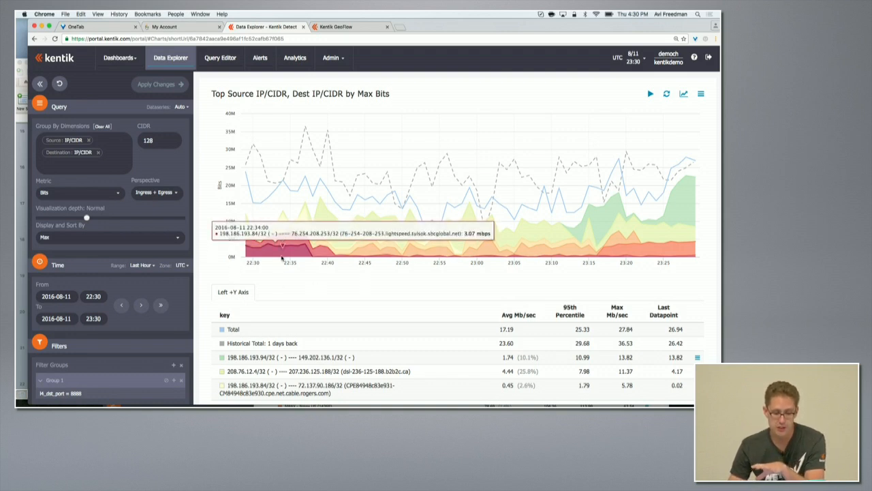
{"action": "scroll", "coordinate": [276, 295], "scroll_direction": "down", "scroll_amount": 6}
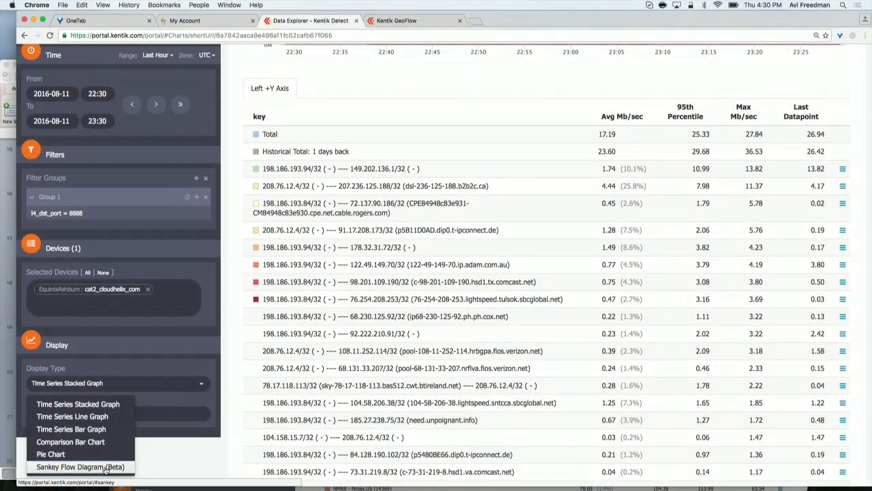
{"action": "left_click", "coordinate": [106, 467]}
{"action": "scroll", "coordinate": [288, 88], "scroll_direction": "up", "scroll_amount": 7}
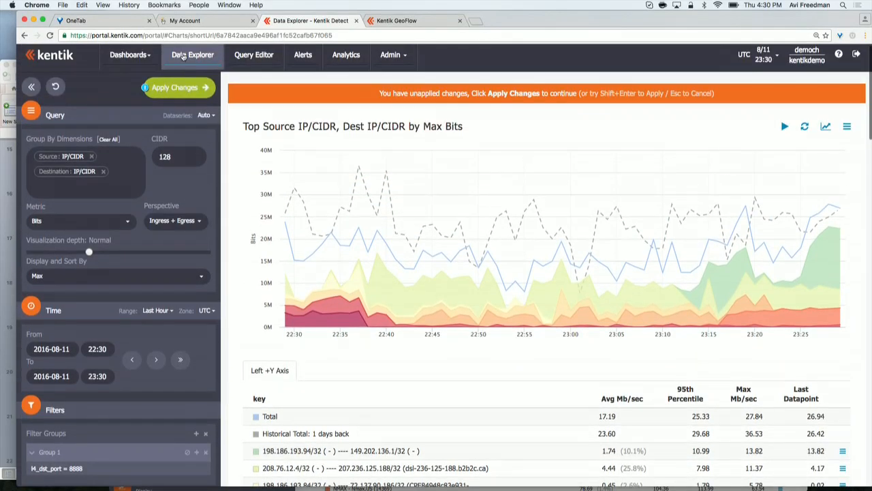
{"action": "left_click", "coordinate": [175, 87]}
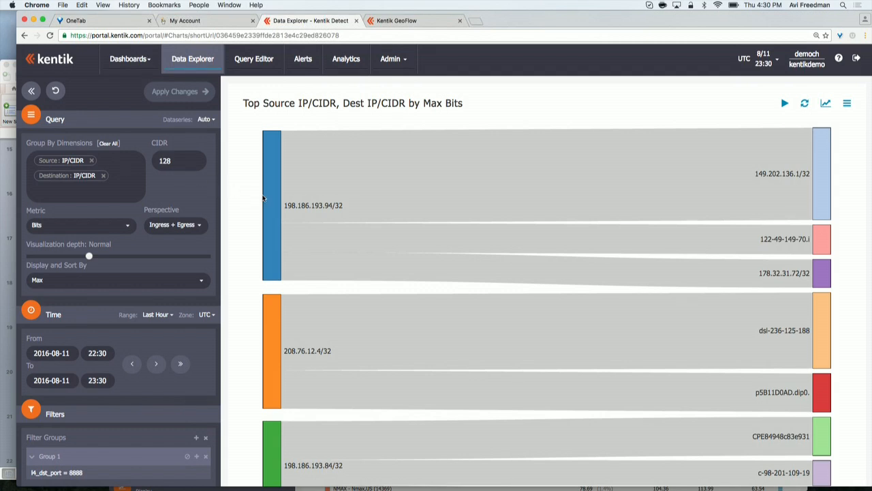
{"action": "scroll", "coordinate": [246, 199], "scroll_direction": "down", "scroll_amount": 1}
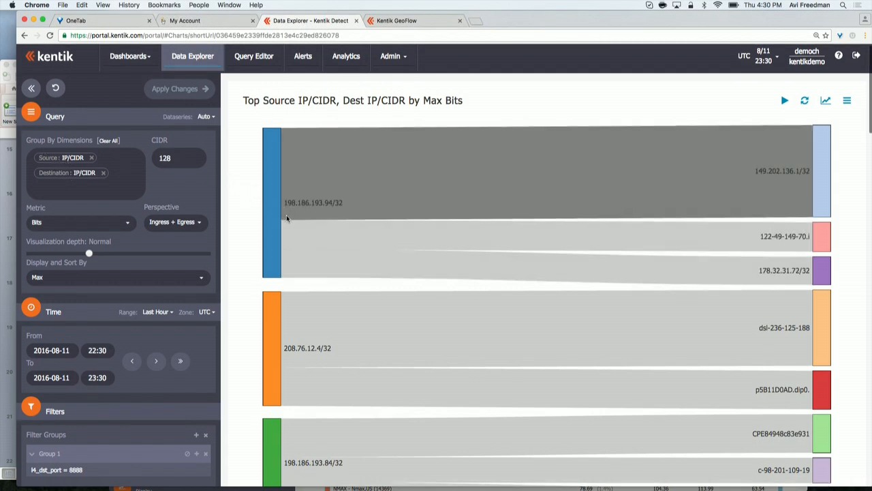
{"action": "scroll", "coordinate": [282, 220], "scroll_direction": "down", "scroll_amount": 2}
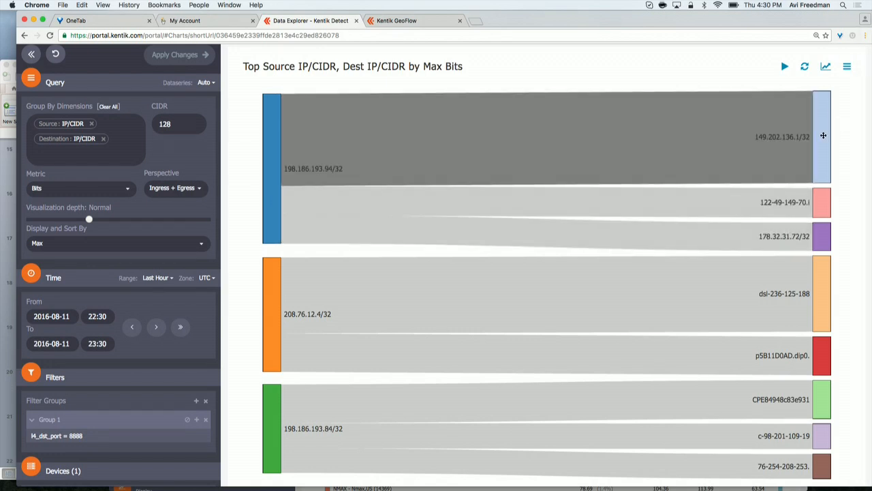
{"action": "scroll", "coordinate": [408, 298], "scroll_direction": "down", "scroll_amount": 2}
{"action": "mouse_move", "coordinate": [869, 348]}
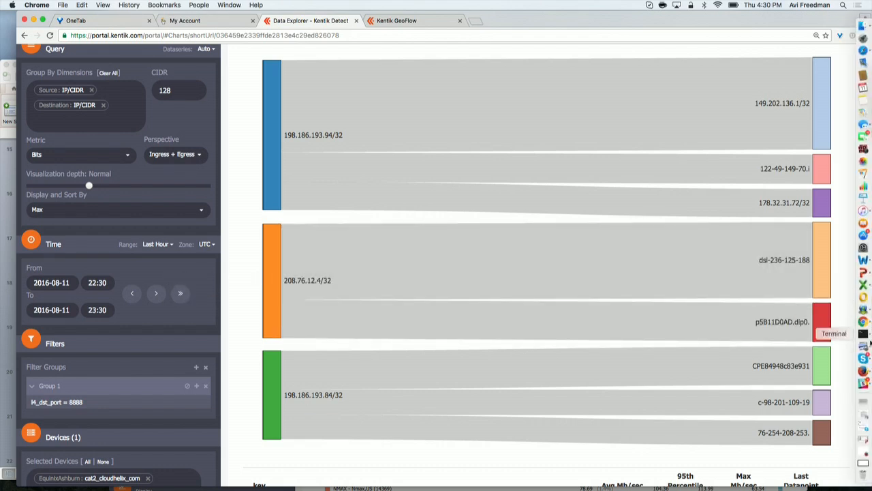
Step: Add Source Protocol:IP Port as the first group-by dimension and Destination Protocol:IP Port as the last one
{"action": "scroll", "coordinate": [239, 249], "scroll_direction": "up", "scroll_amount": 1}
{"action": "scroll", "coordinate": [239, 249], "scroll_direction": "up", "scroll_amount": 1}
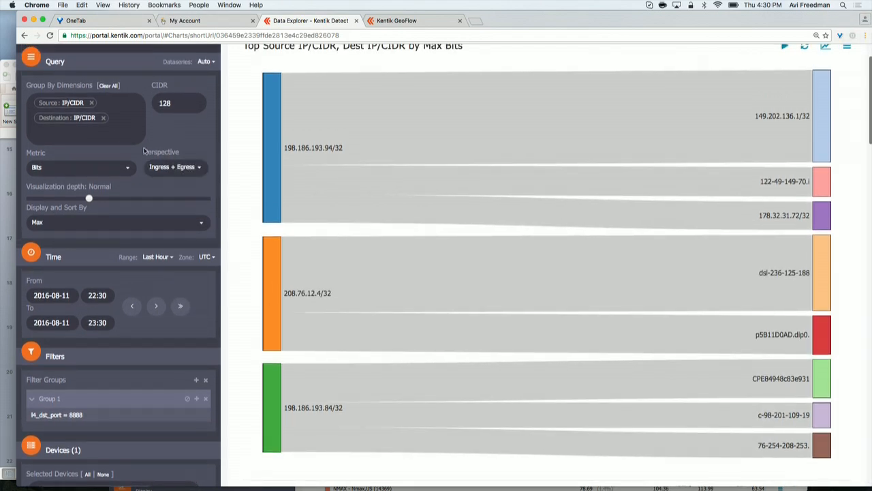
{"action": "left_click", "coordinate": [108, 132]}
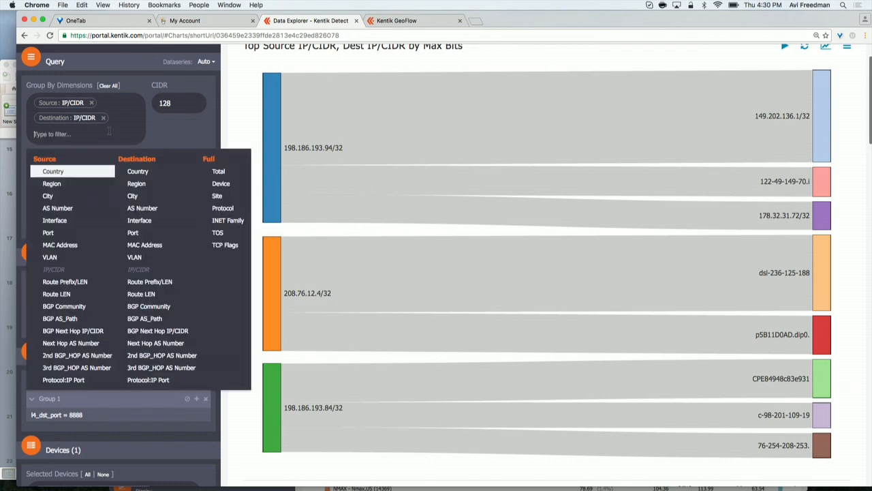
{"action": "left_click", "coordinate": [69, 380]}
{"action": "left_click_drag", "start_coordinate": [70, 139], "coordinate": [70, 102]}
{"action": "left_click", "coordinate": [72, 142]}
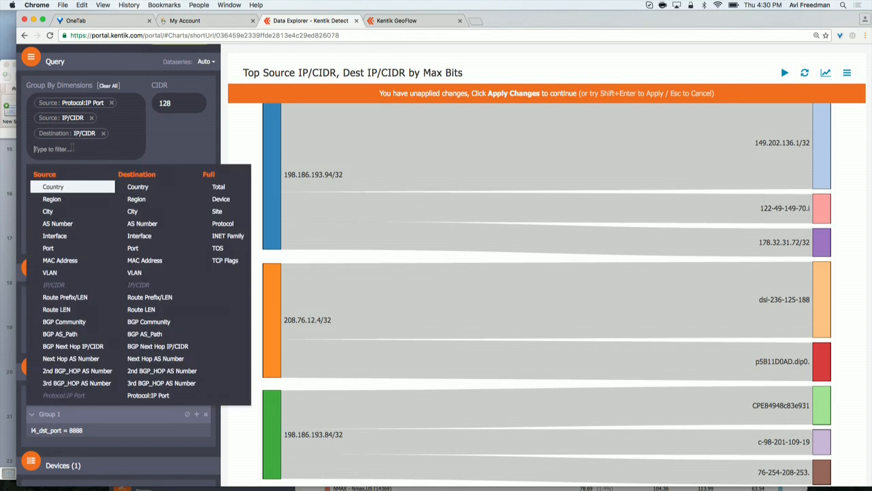
{"action": "left_click", "coordinate": [160, 396]}
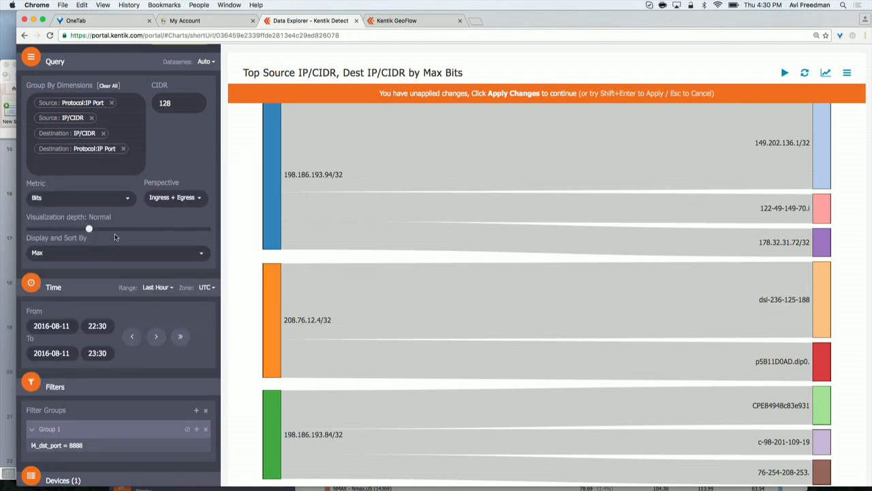
Step: Raise the visualization depth to Very High and apply the changes
{"action": "left_click_drag", "start_coordinate": [89, 229], "coordinate": [208, 238]}
{"action": "scroll", "coordinate": [187, 138], "scroll_direction": "up", "scroll_amount": 3}
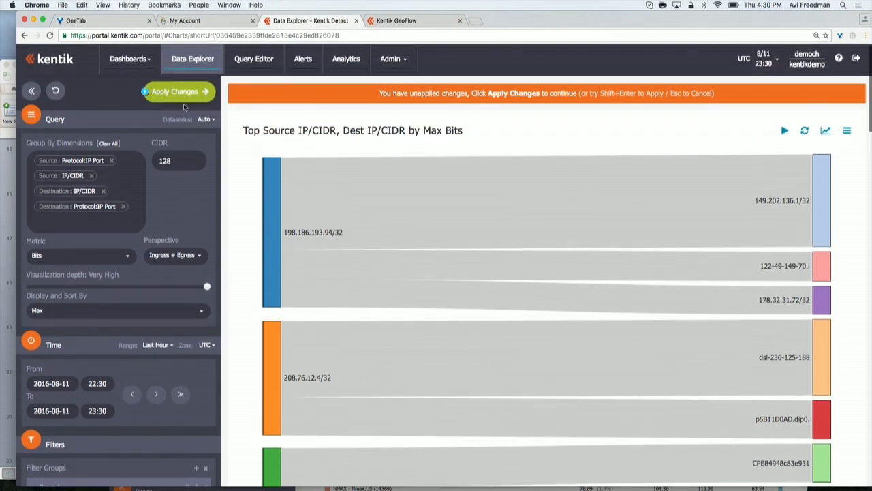
{"action": "left_click", "coordinate": [179, 91]}
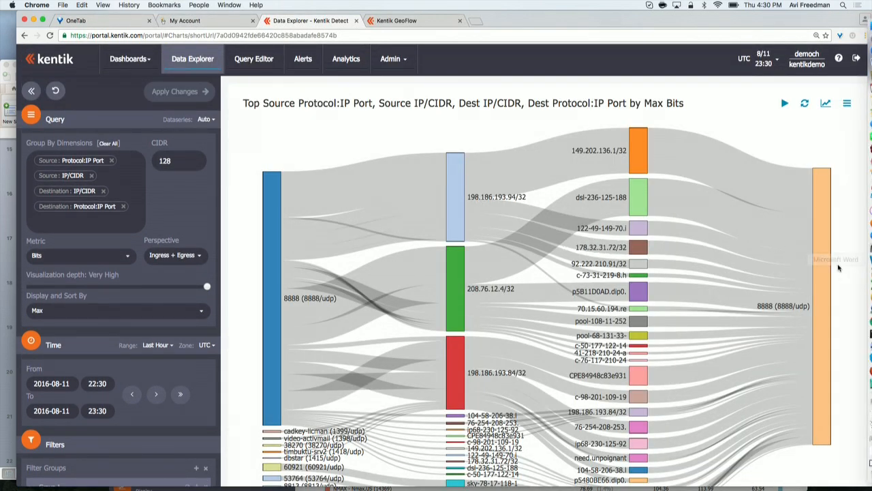
Step: Turn on automatic refresh of the Sankey chart every 30 seconds
{"action": "scroll", "coordinate": [850, 271], "scroll_direction": "down", "scroll_amount": 2}
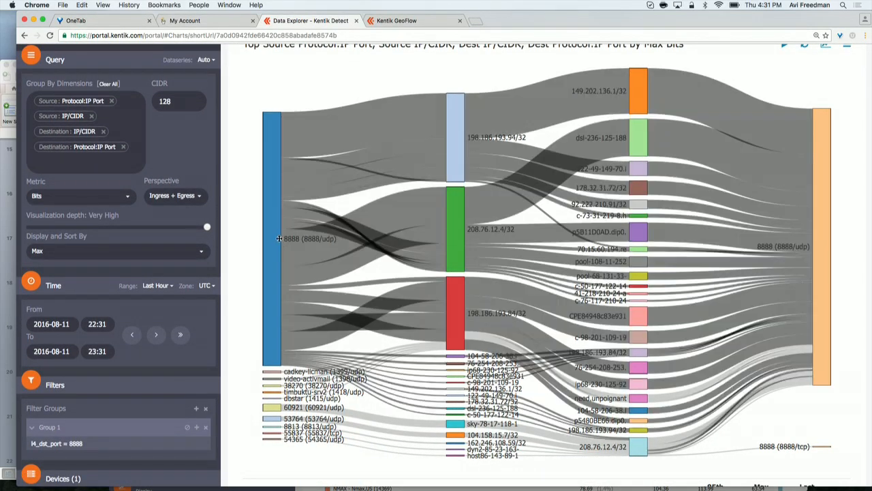
{"action": "mouse_move", "coordinate": [277, 232]}
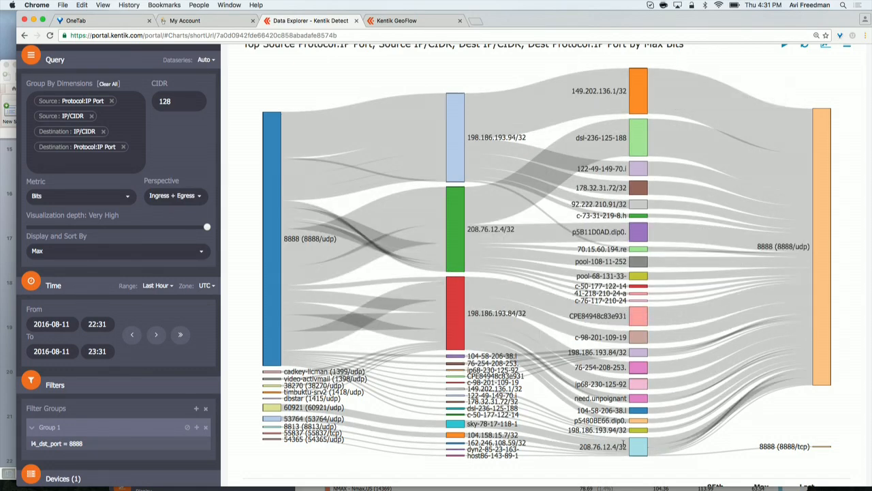
{"action": "mouse_move", "coordinate": [637, 444]}
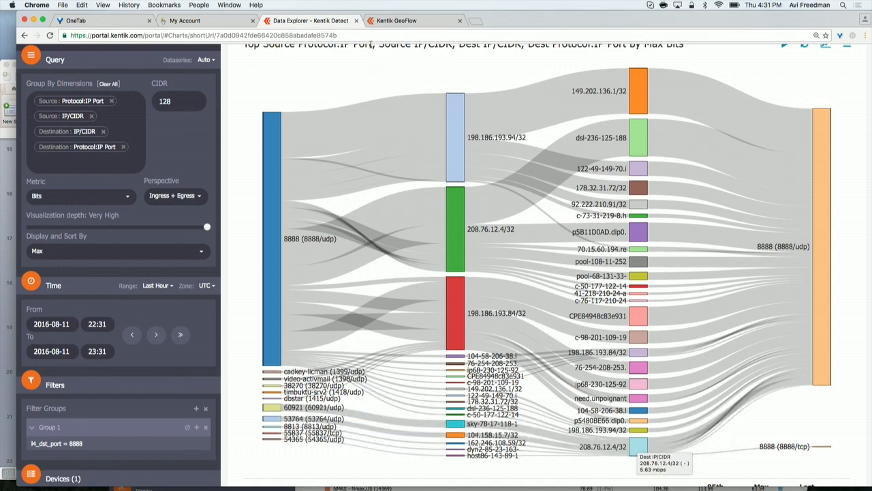
{"action": "scroll", "coordinate": [284, 78], "scroll_direction": "up", "scroll_amount": 1}
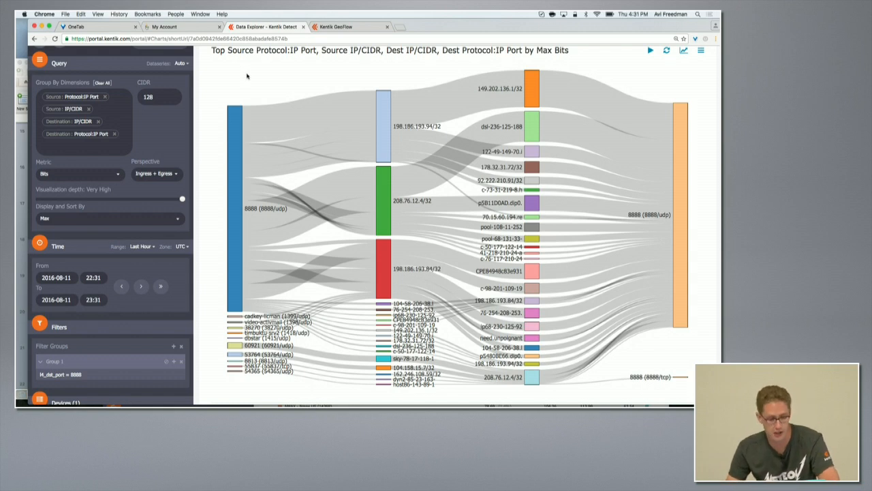
{"action": "scroll", "coordinate": [248, 76], "scroll_direction": "up", "scroll_amount": 1}
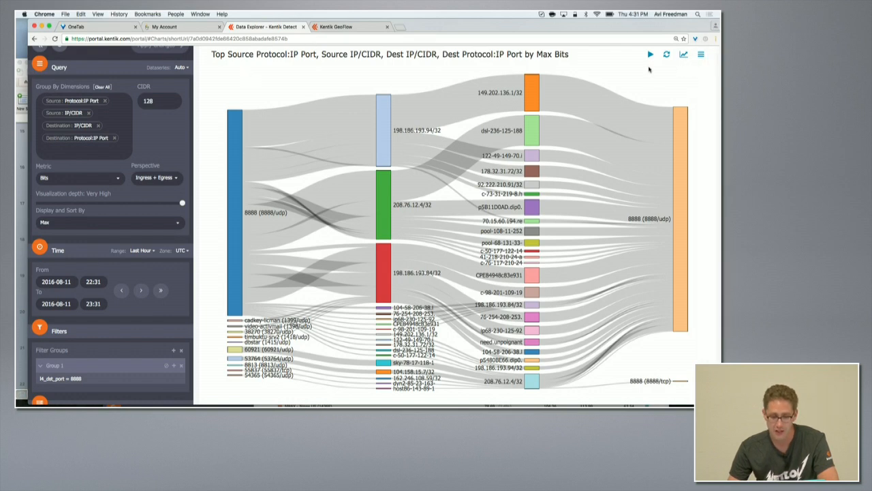
{"action": "left_click", "coordinate": [650, 58]}
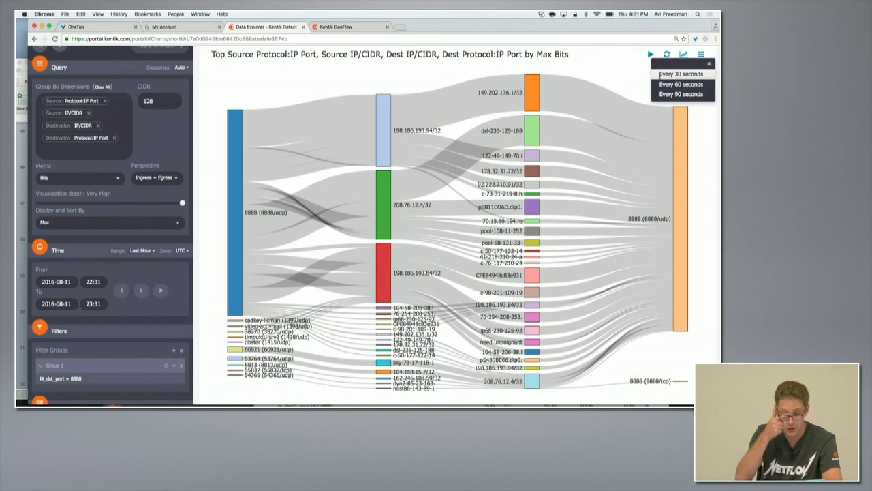
{"action": "left_click", "coordinate": [660, 74]}
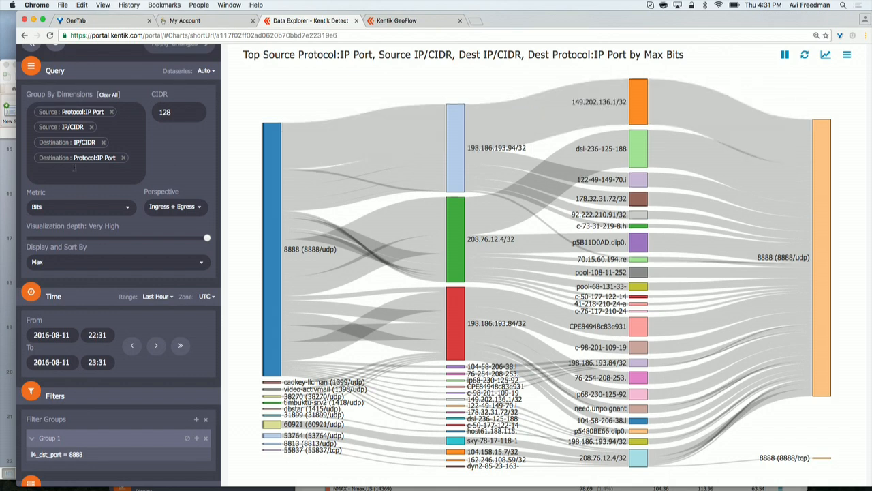
Step: Reset Data Explorer to its default query
{"action": "scroll", "coordinate": [123, 141], "scroll_direction": "up", "scroll_amount": 1}
{"action": "scroll", "coordinate": [123, 141], "scroll_direction": "up", "scroll_amount": 3}
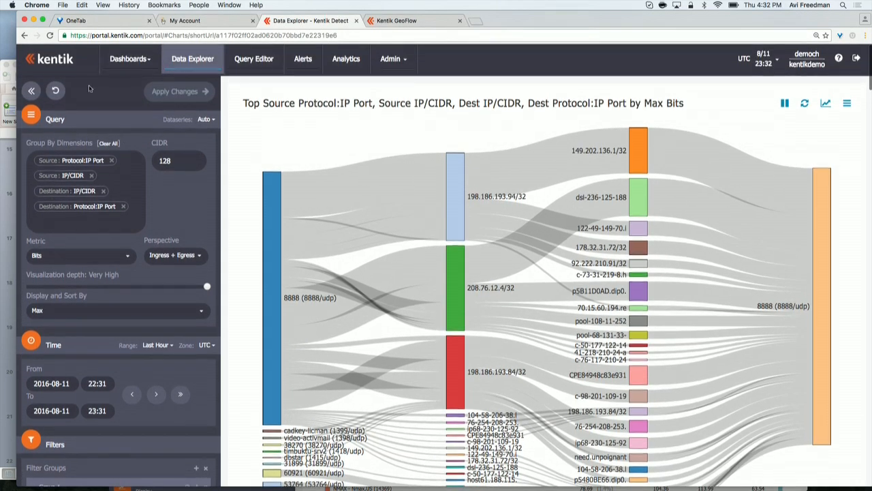
{"action": "left_click", "coordinate": [55, 63]}
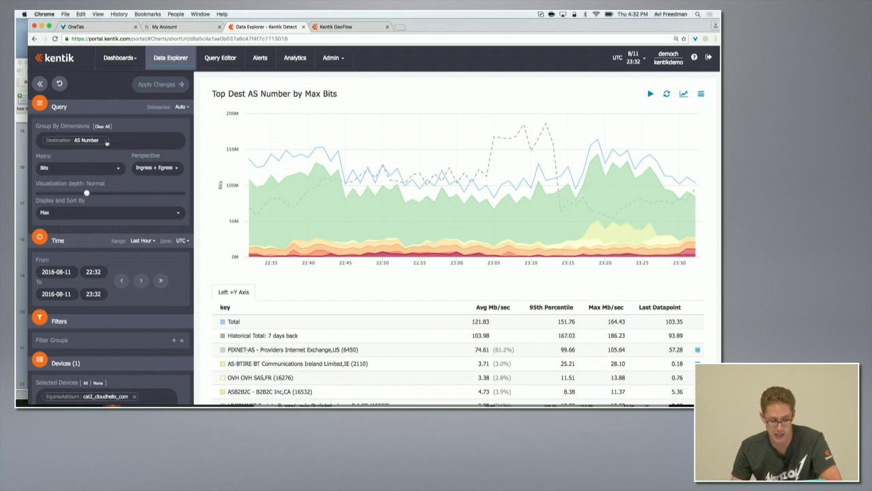
Step: Replace the Destination AS Number grouping with the Full Total dimension
{"action": "left_click", "coordinate": [106, 141]}
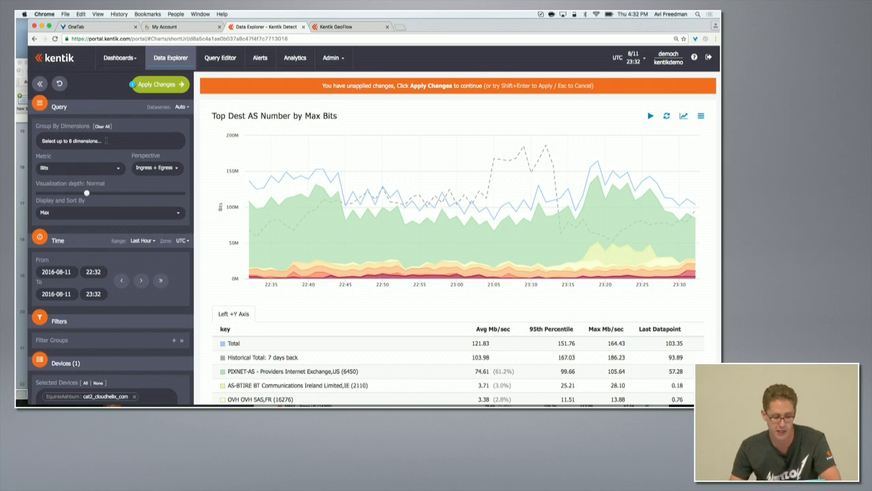
{"action": "left_click", "coordinate": [105, 140]}
{"action": "left_click", "coordinate": [195, 171]}
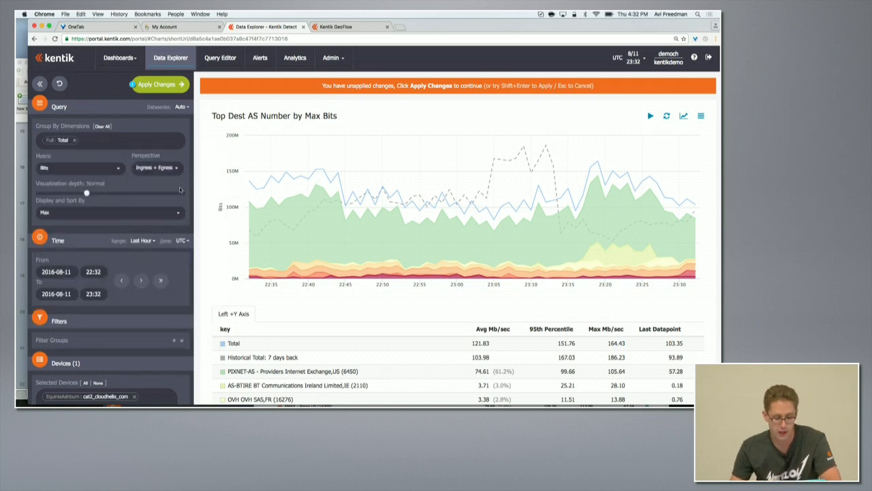
Step: Add a filter group matching Destination IP/CIDR 8.8.8.8 and apply the changes
{"action": "scroll", "coordinate": [172, 229], "scroll_direction": "down", "scroll_amount": 2}
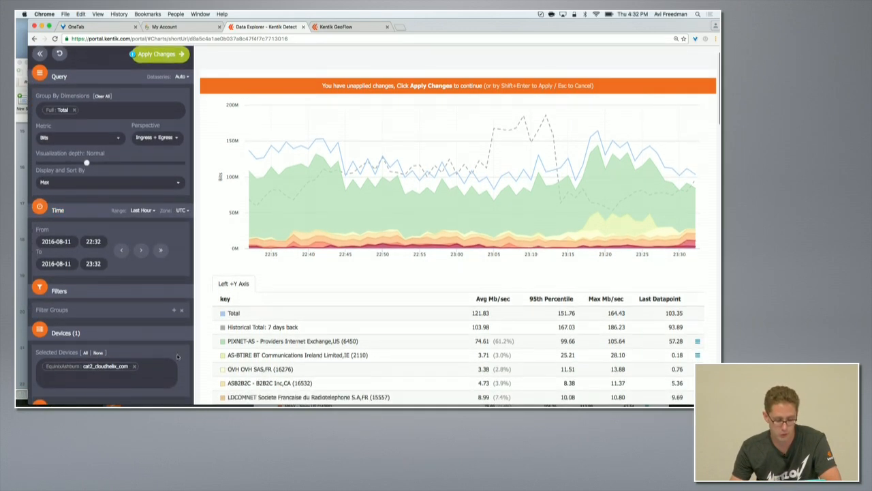
{"action": "left_click", "coordinate": [173, 309]}
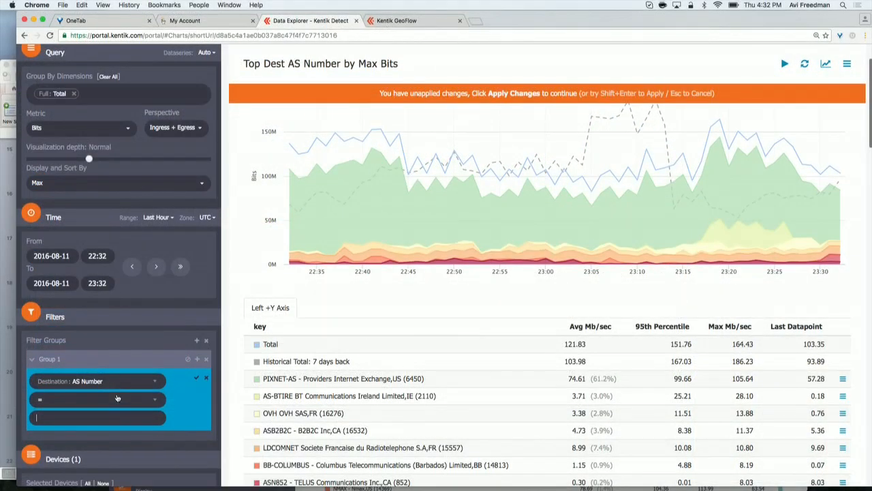
{"action": "left_click", "coordinate": [118, 381]}
{"action": "scroll", "coordinate": [156, 442], "scroll_direction": "down", "scroll_amount": 3}
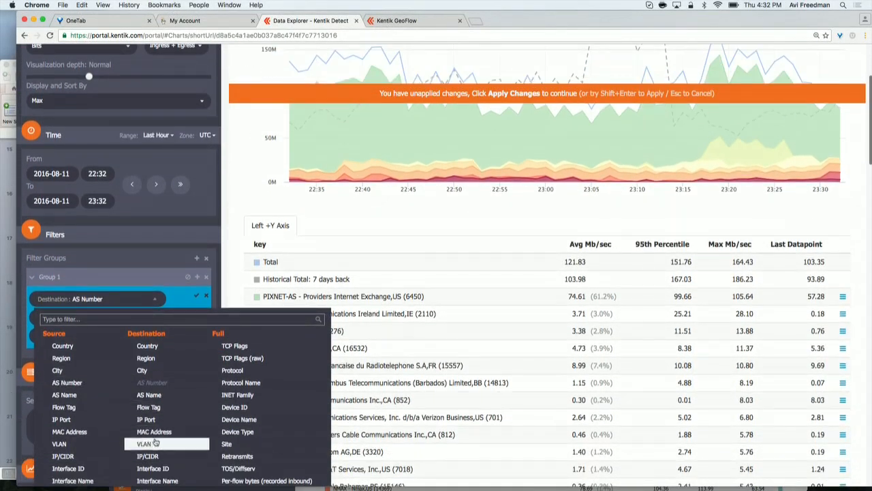
{"action": "left_click", "coordinate": [147, 456]}
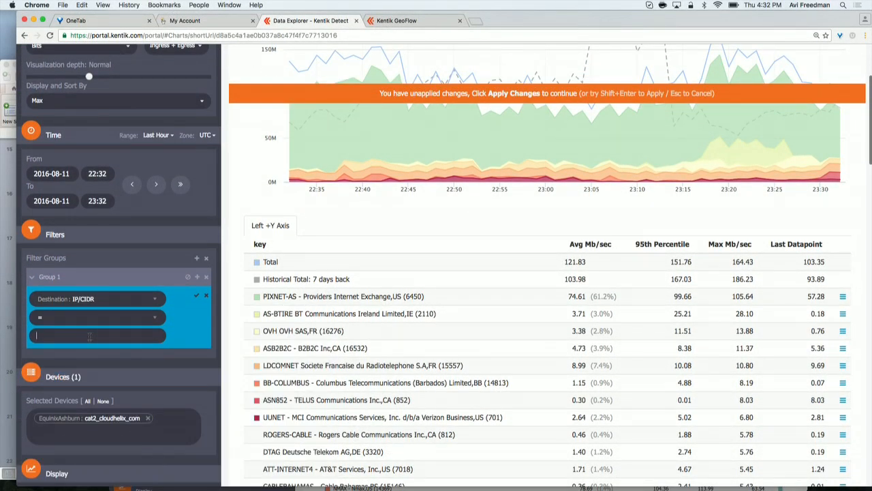
{"action": "type", "text": "8."}
{"action": "left_click", "coordinate": [197, 295]}
{"action": "scroll", "coordinate": [178, 141], "scroll_direction": "up", "scroll_amount": 2}
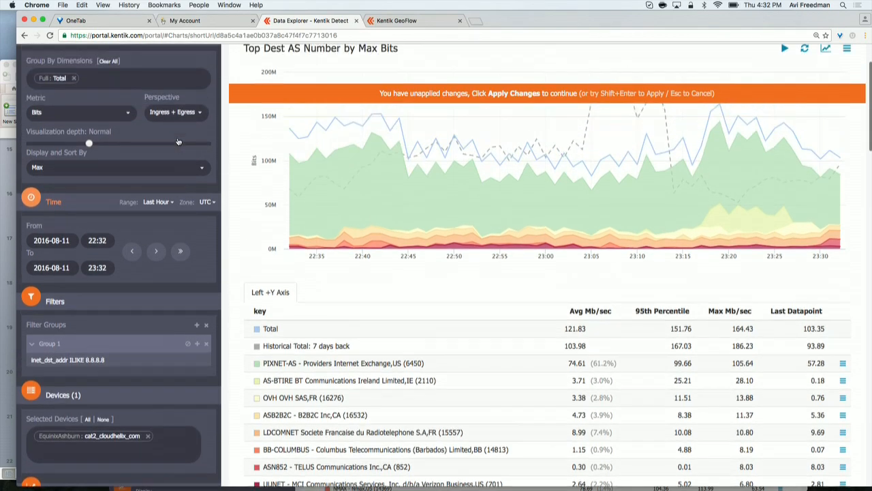
{"action": "scroll", "coordinate": [178, 141], "scroll_direction": "up", "scroll_amount": 2}
{"action": "left_click", "coordinate": [172, 66]}
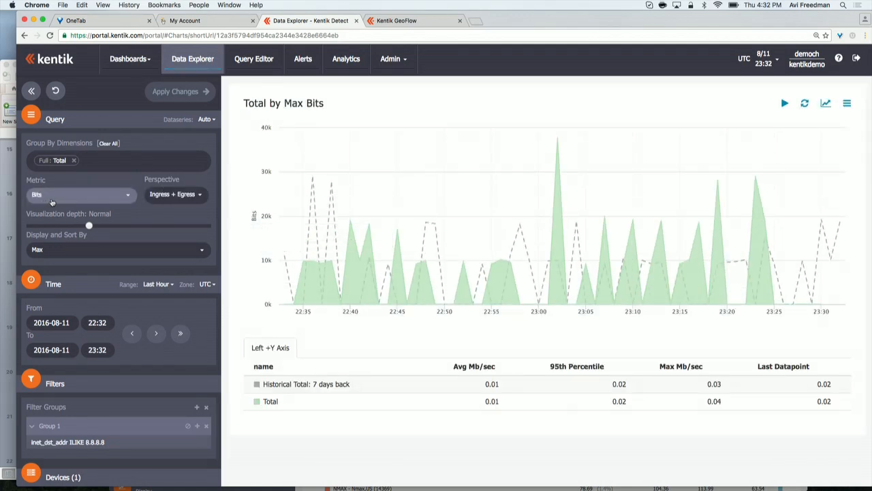
Step: Switch the metric to Unique Src IPs and apply the changes
{"action": "left_click", "coordinate": [52, 198]}
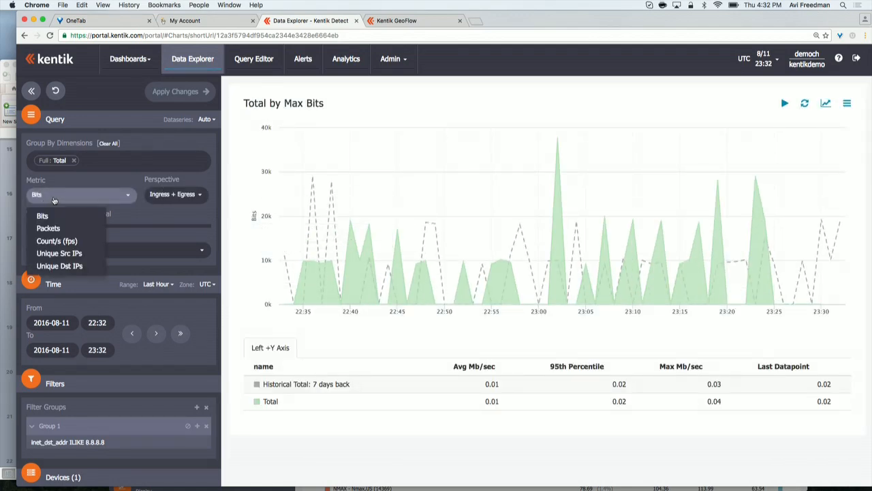
{"action": "left_click", "coordinate": [61, 253]}
{"action": "left_click", "coordinate": [198, 94]}
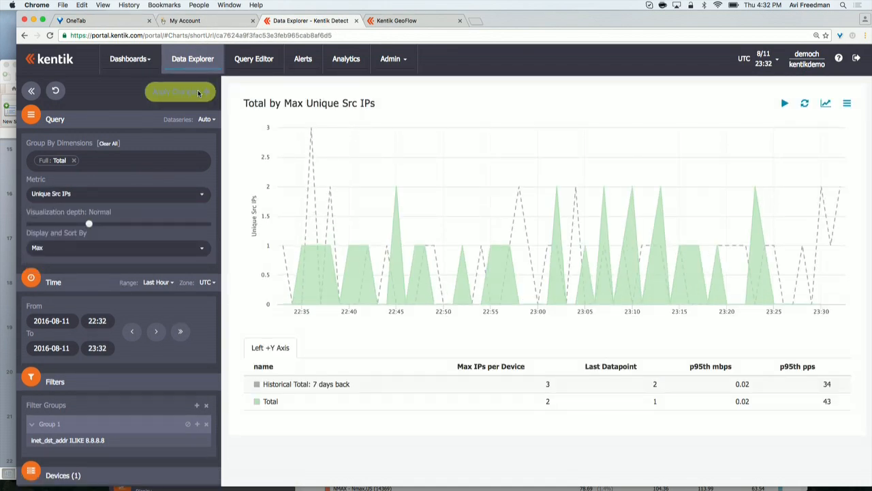
Step: Remove the Full Total grouping and delete all filter groups
{"action": "left_click", "coordinate": [73, 160]}
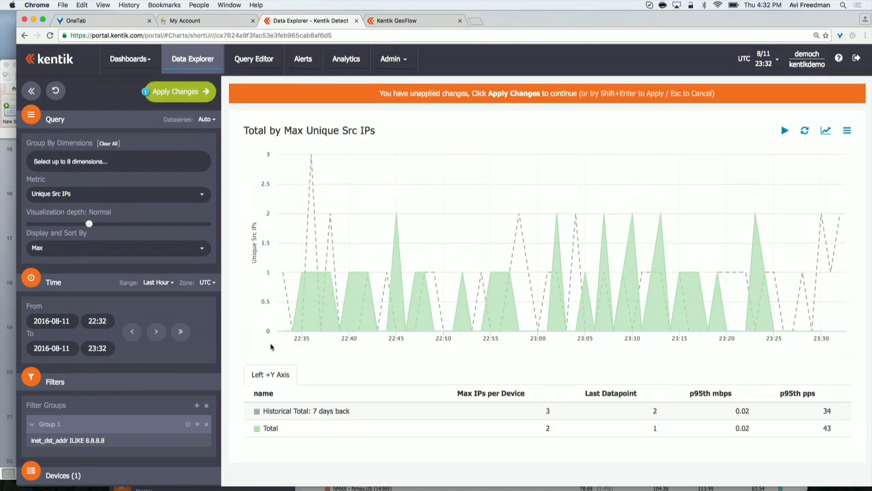
{"action": "scroll", "coordinate": [271, 347], "scroll_direction": "down", "scroll_amount": 3}
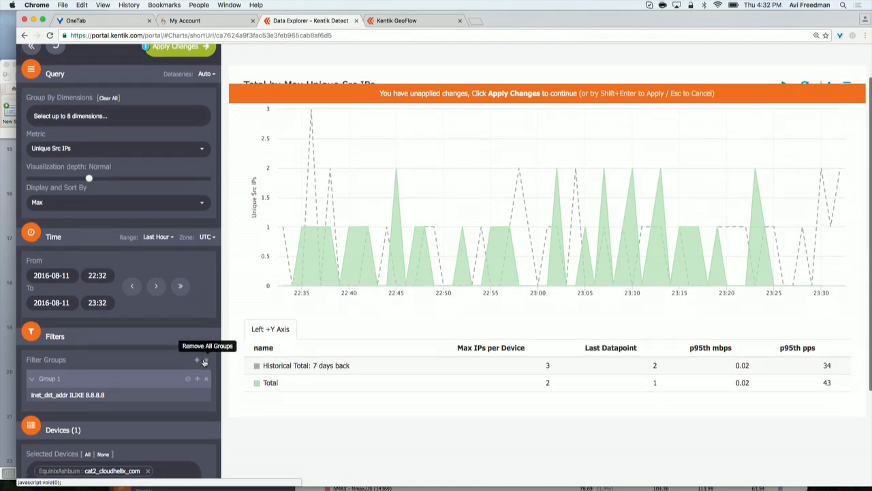
{"action": "left_click", "coordinate": [205, 361]}
{"action": "scroll", "coordinate": [171, 272], "scroll_direction": "up", "scroll_amount": 3}
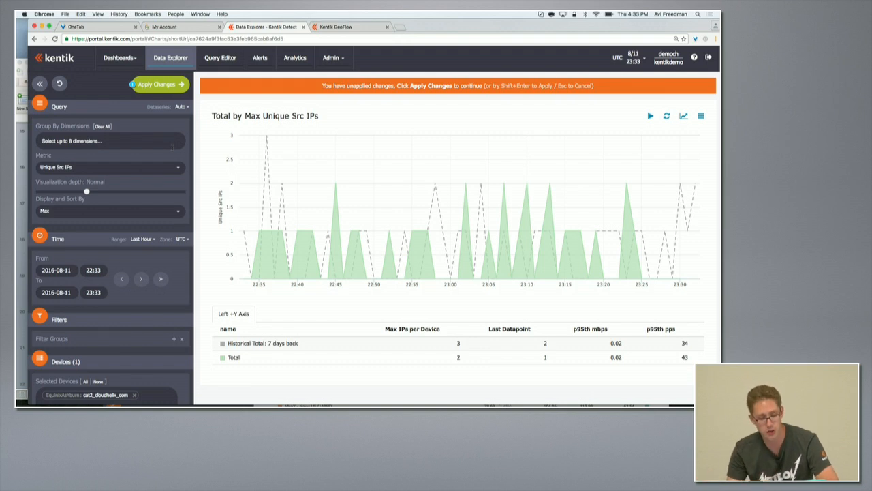
Step: Group by Destination Country, switch the metric back to Bits, and apply the changes
{"action": "left_click", "coordinate": [154, 141]}
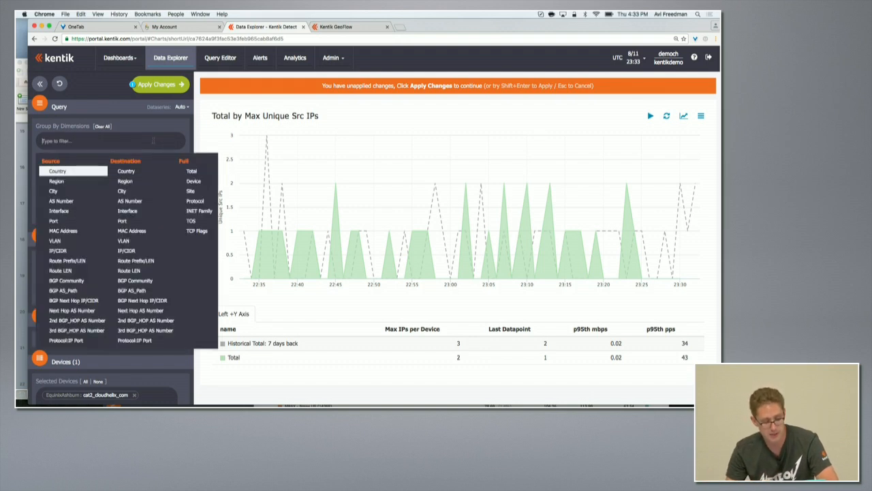
{"action": "left_click", "coordinate": [133, 172]}
{"action": "left_click", "coordinate": [128, 171]}
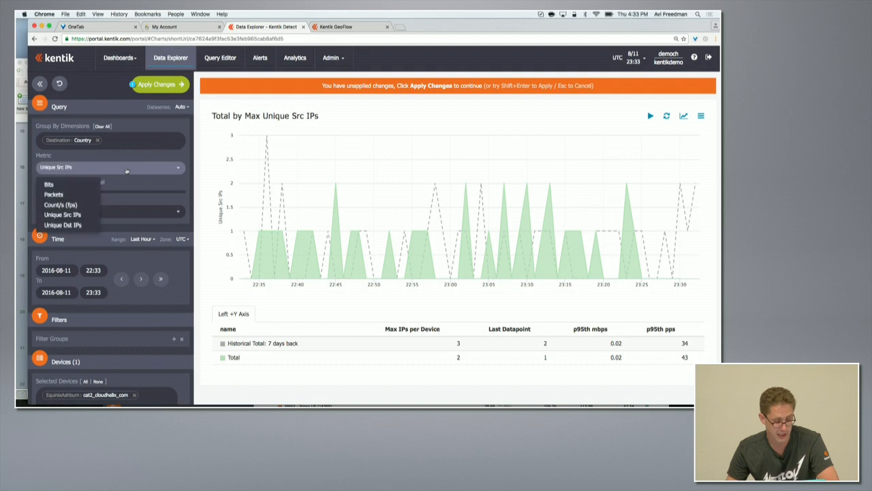
{"action": "left_click", "coordinate": [63, 188]}
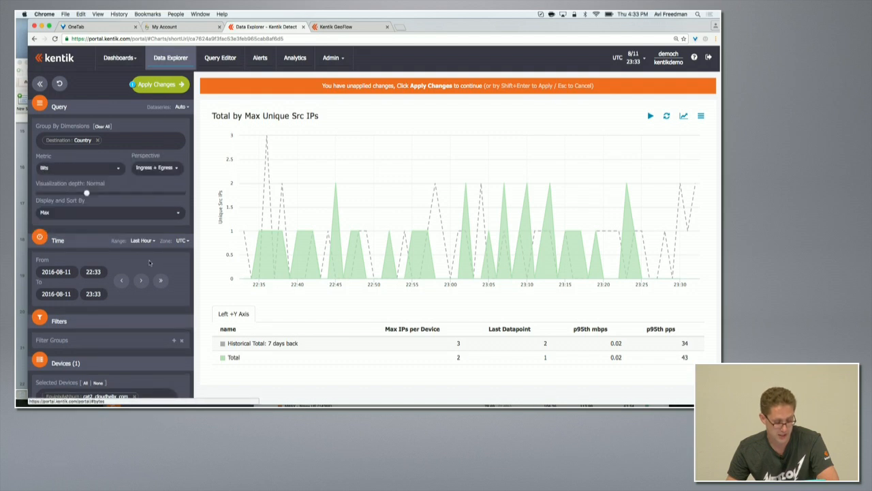
{"action": "scroll", "coordinate": [153, 260], "scroll_direction": "down", "scroll_amount": 2}
{"action": "scroll", "coordinate": [153, 260], "scroll_direction": "up", "scroll_amount": 2}
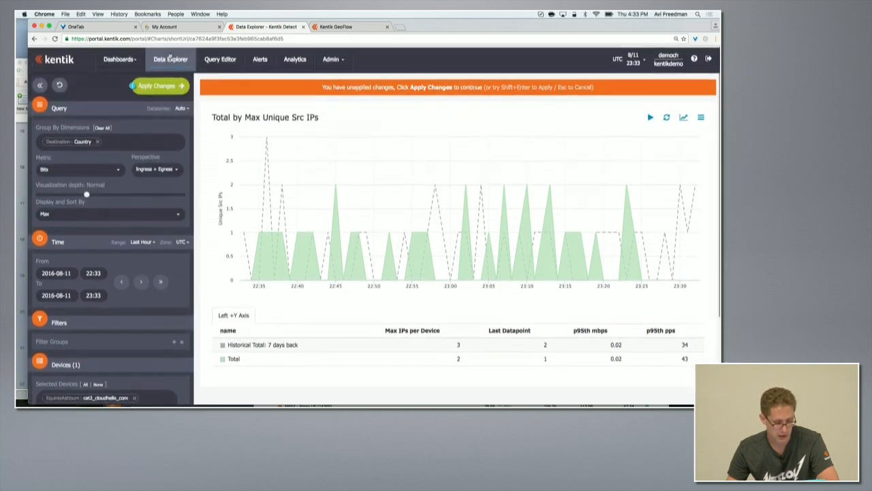
{"action": "left_click", "coordinate": [156, 83]}
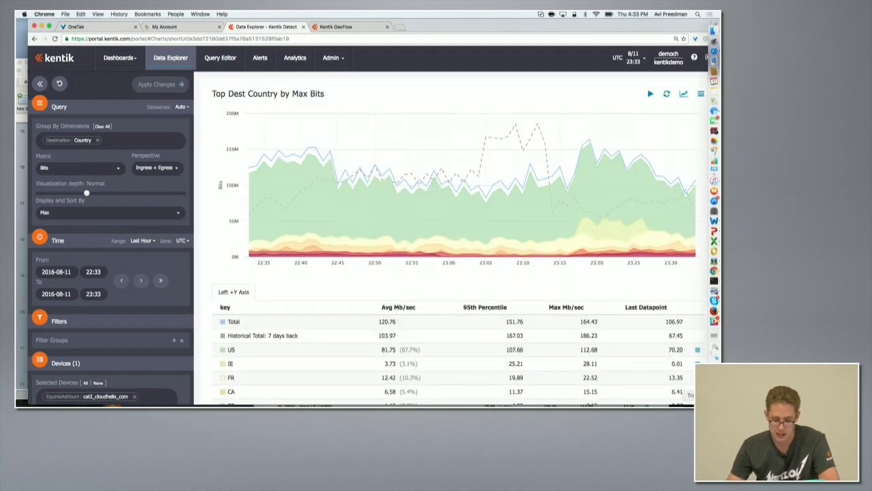
Step: Drill into the FR row by showing it by Destination AS Number, then apply the changes
{"action": "scroll", "coordinate": [613, 340], "scroll_direction": "down", "scroll_amount": 1}
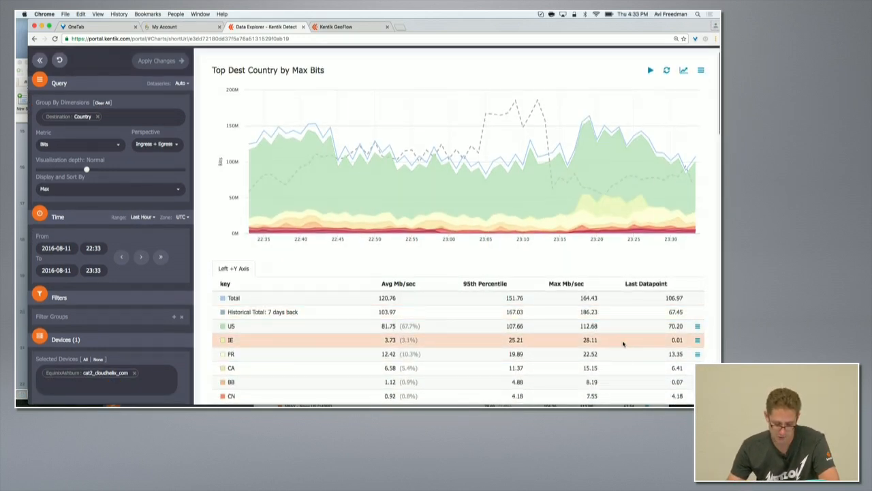
{"action": "left_click", "coordinate": [697, 354]}
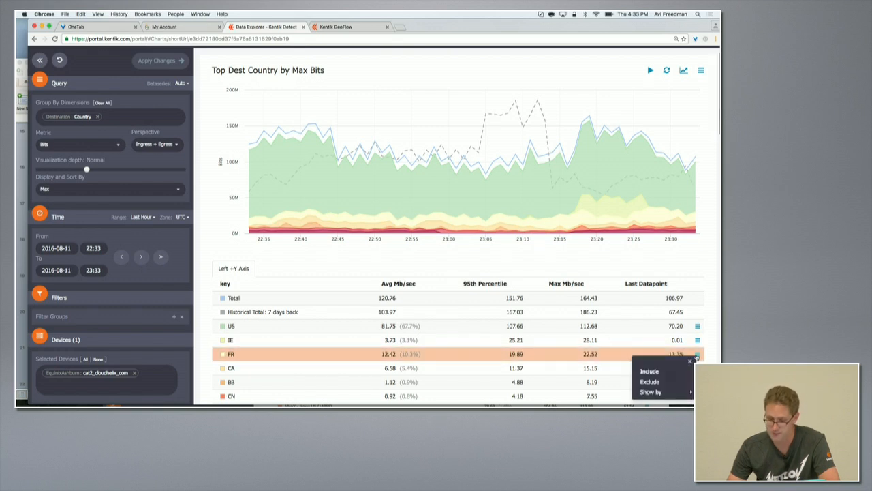
{"action": "left_click", "coordinate": [683, 392]}
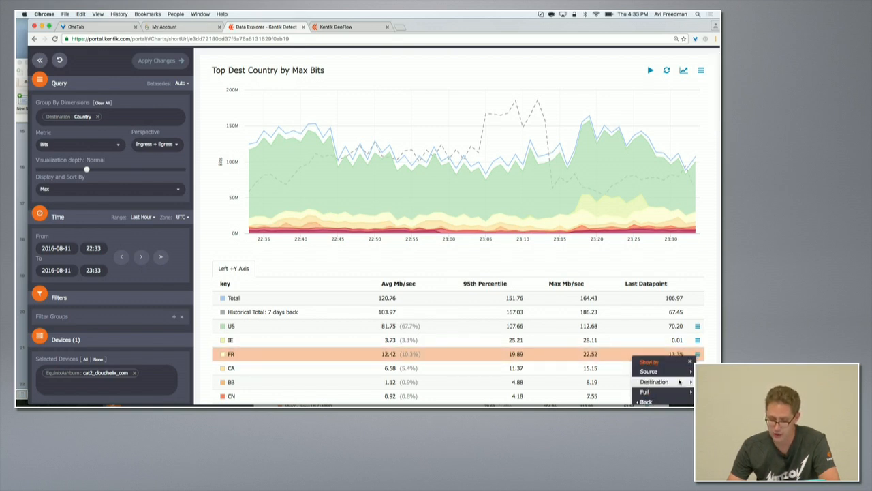
{"action": "left_click", "coordinate": [678, 381]}
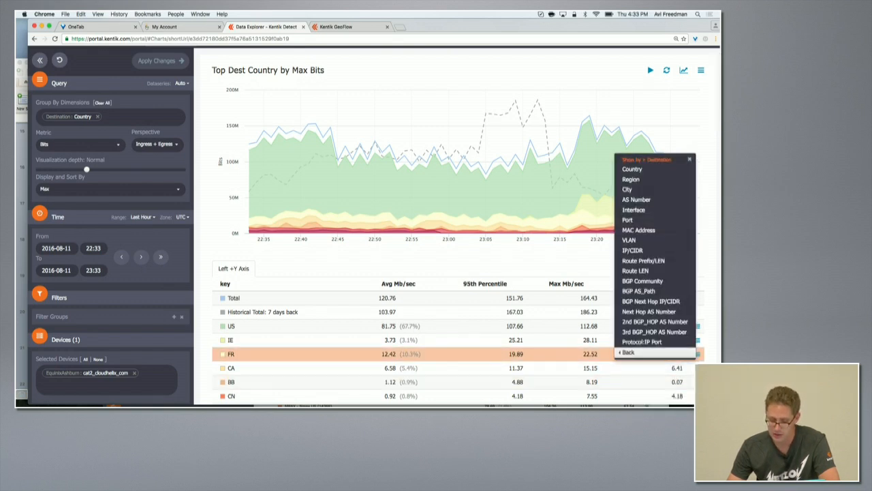
{"action": "left_click", "coordinate": [640, 199]}
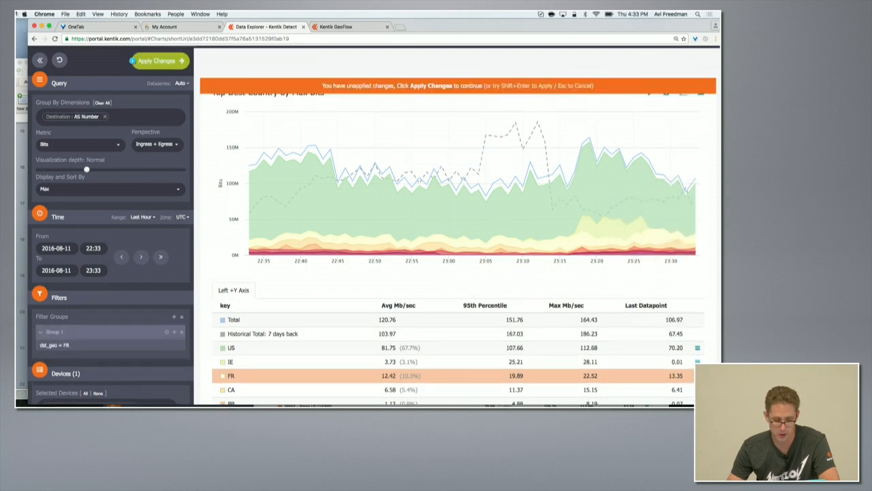
{"action": "left_click", "coordinate": [155, 61]}
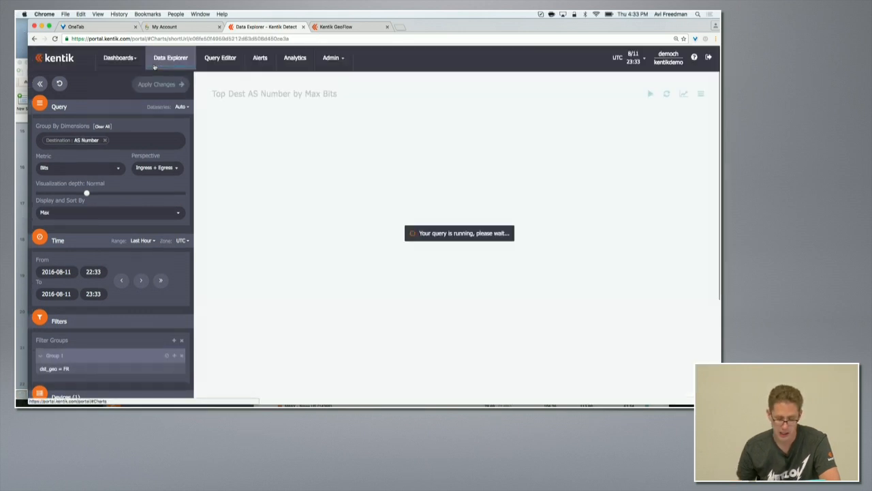
Step: Change the group-by dimension to Destination BGP AS_Path and apply the changes
{"action": "scroll", "coordinate": [342, 218], "scroll_direction": "down", "scroll_amount": 3}
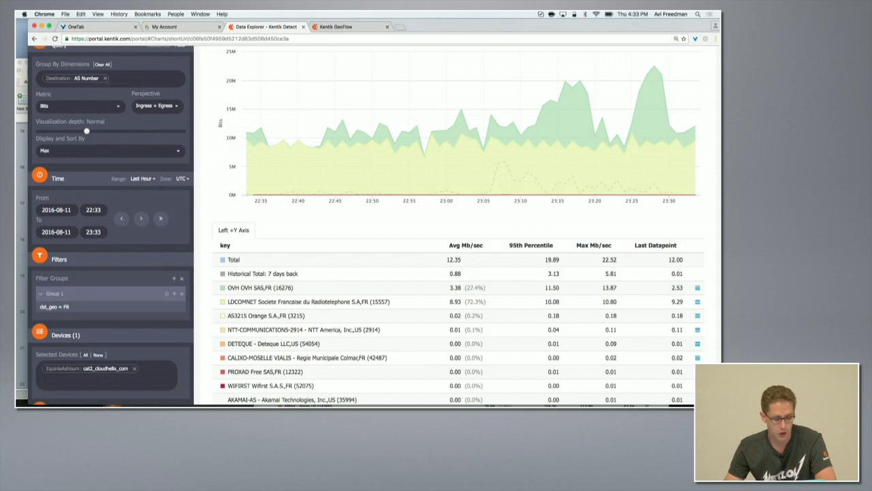
{"action": "left_click", "coordinate": [105, 79]}
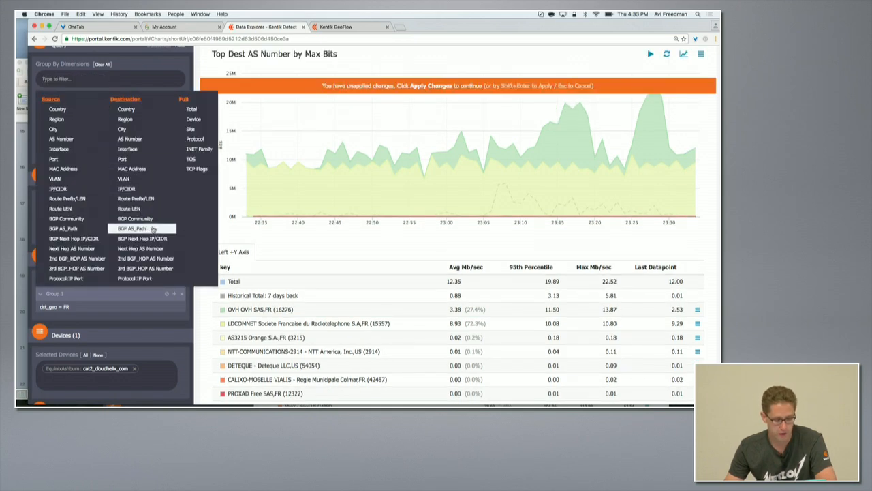
{"action": "left_click", "coordinate": [152, 229]}
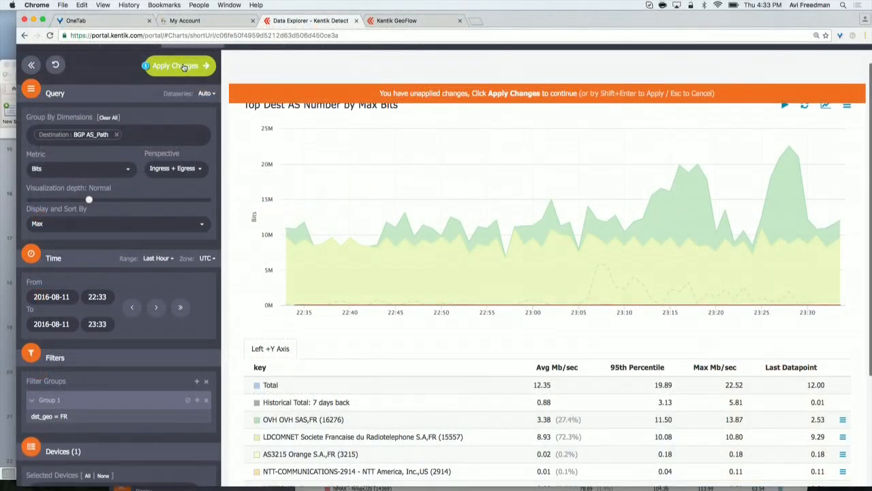
{"action": "key", "text": "shift+Return"}
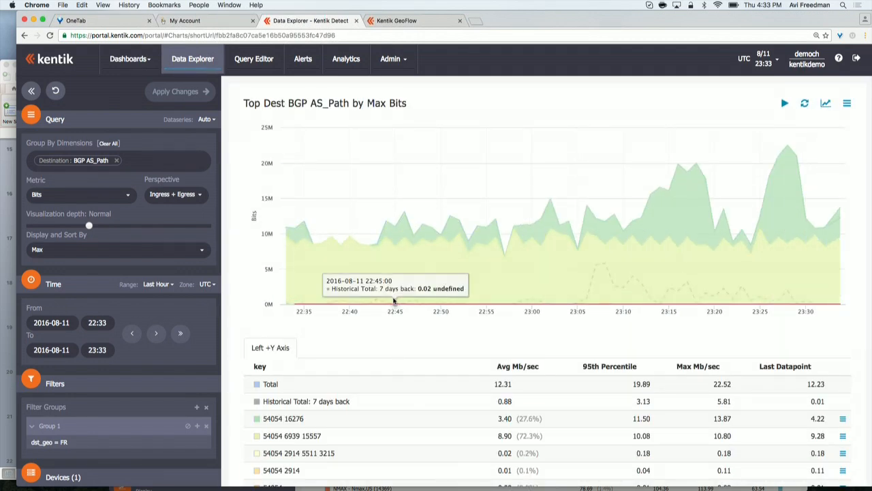
Step: Add a filter to Group 1 where Destination BGP AS_PATH matches regex _174_, and apply the changes
{"action": "scroll", "coordinate": [397, 347], "scroll_direction": "down", "scroll_amount": 3}
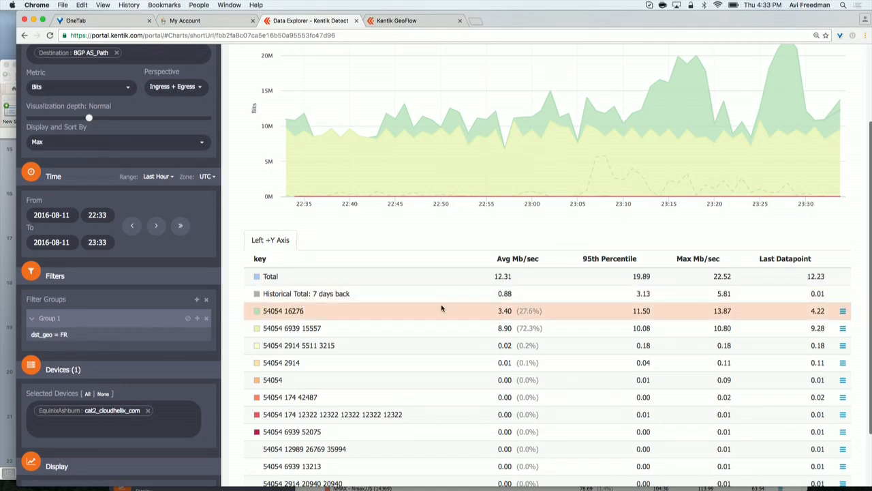
{"action": "scroll", "coordinate": [443, 306], "scroll_direction": "down", "scroll_amount": 1}
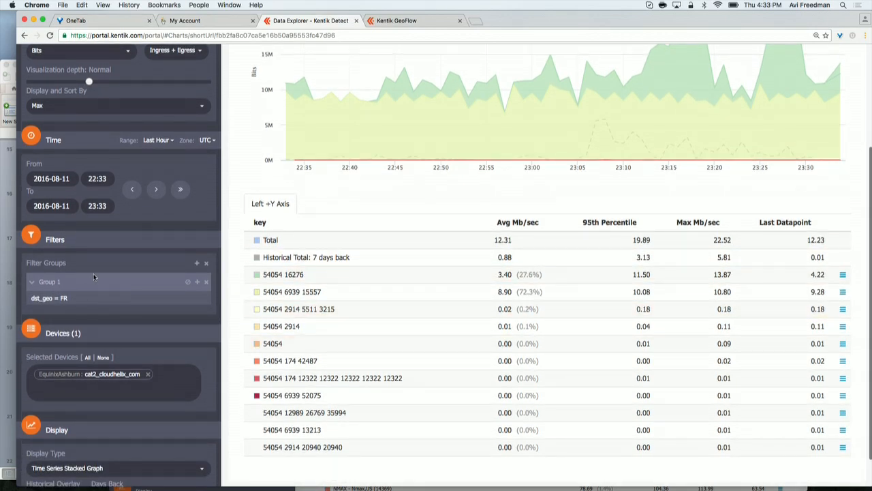
{"action": "left_click", "coordinate": [197, 282]}
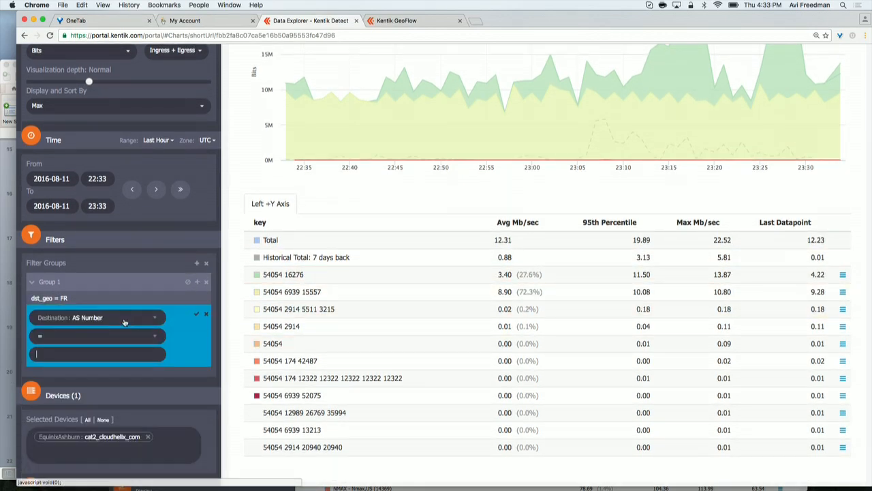
{"action": "left_click", "coordinate": [132, 318]}
{"action": "scroll", "coordinate": [123, 320], "scroll_direction": "down", "scroll_amount": 4}
{"action": "scroll", "coordinate": [122, 320], "scroll_direction": "down", "scroll_amount": 1}
{"action": "left_click", "coordinate": [181, 403]}
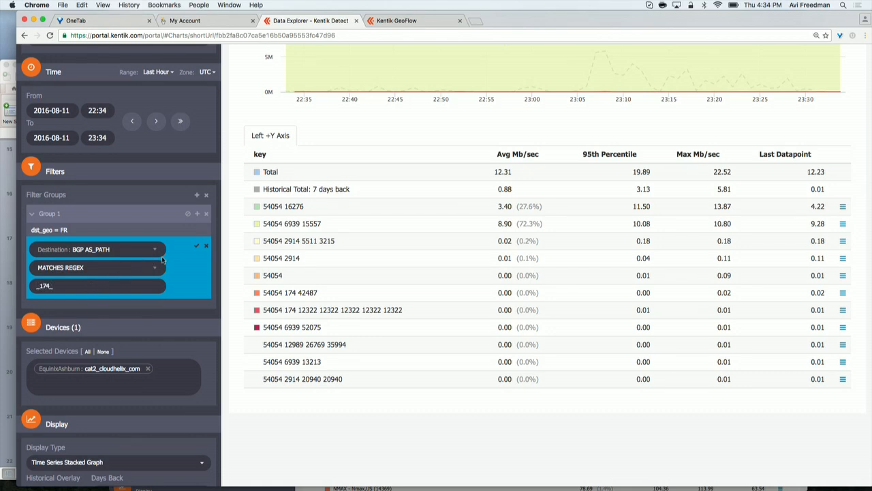
{"action": "left_click", "coordinate": [196, 248]}
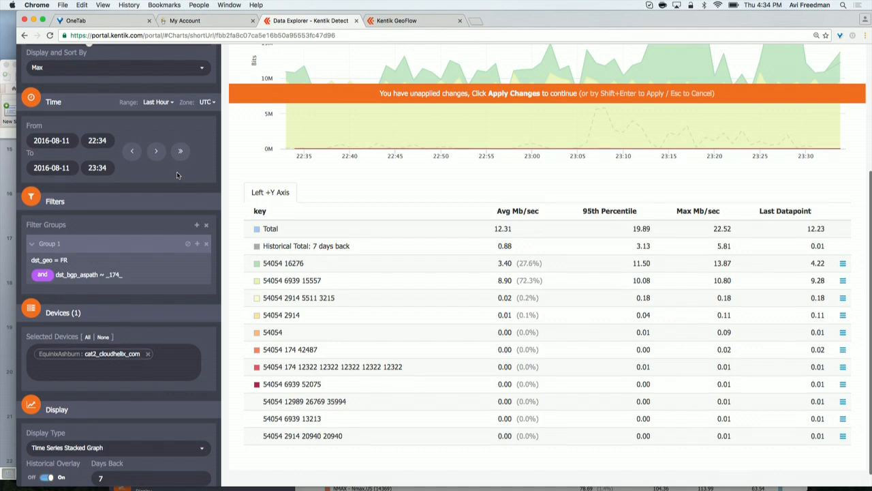
{"action": "scroll", "coordinate": [177, 175], "scroll_direction": "up", "scroll_amount": 5}
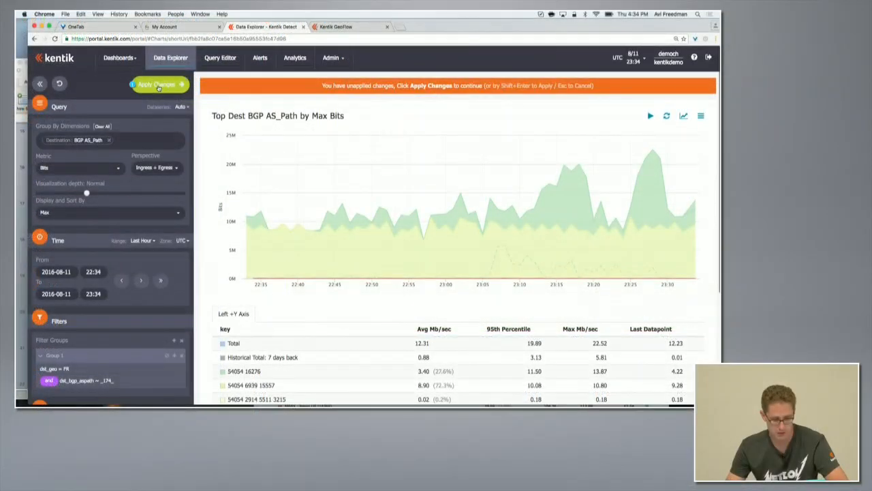
{"action": "left_click", "coordinate": [158, 84]}
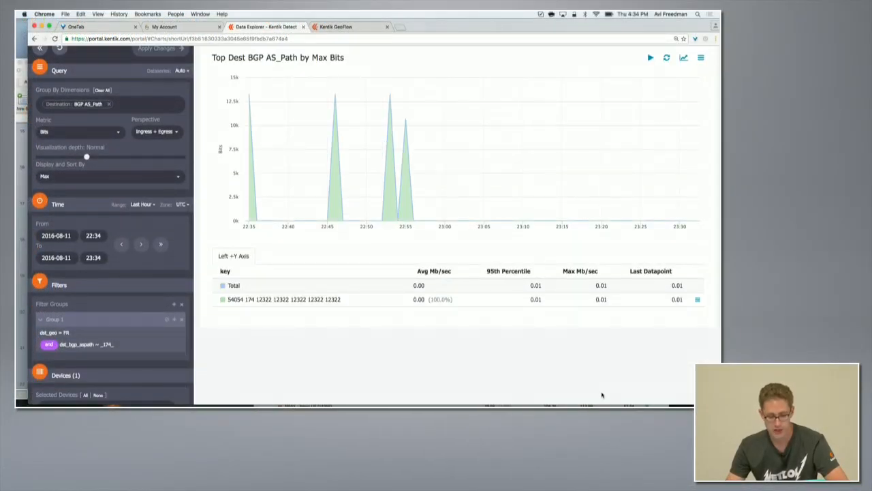